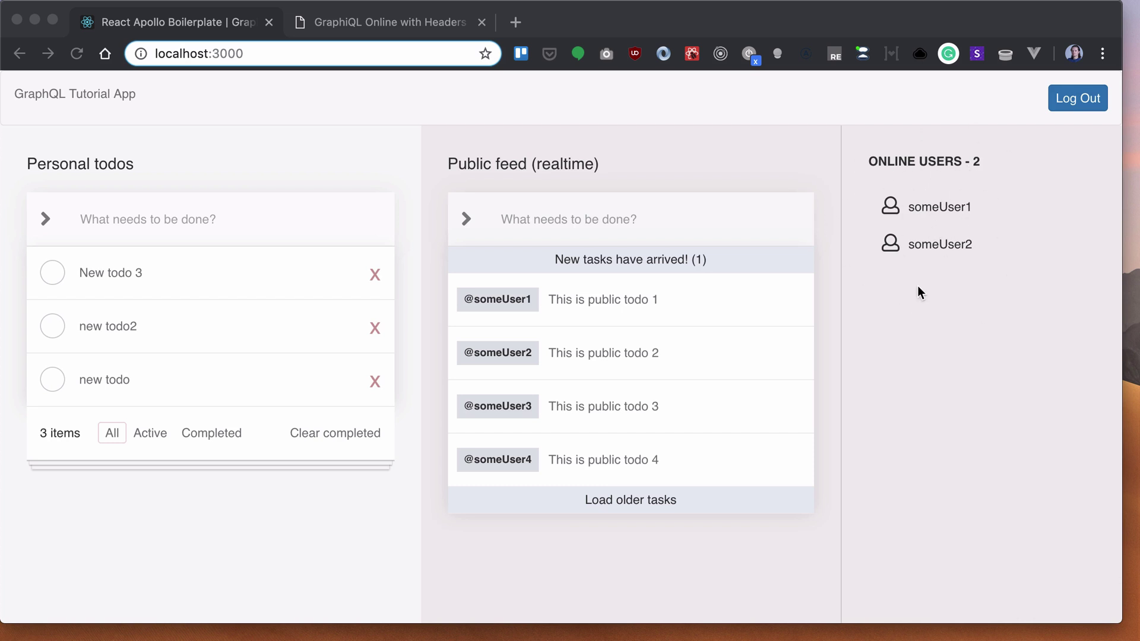
# Bring up Mission Control to leave Chrome for the terminal/editor desktop.
pyautogui.hotkey('ctrl', 'Up')
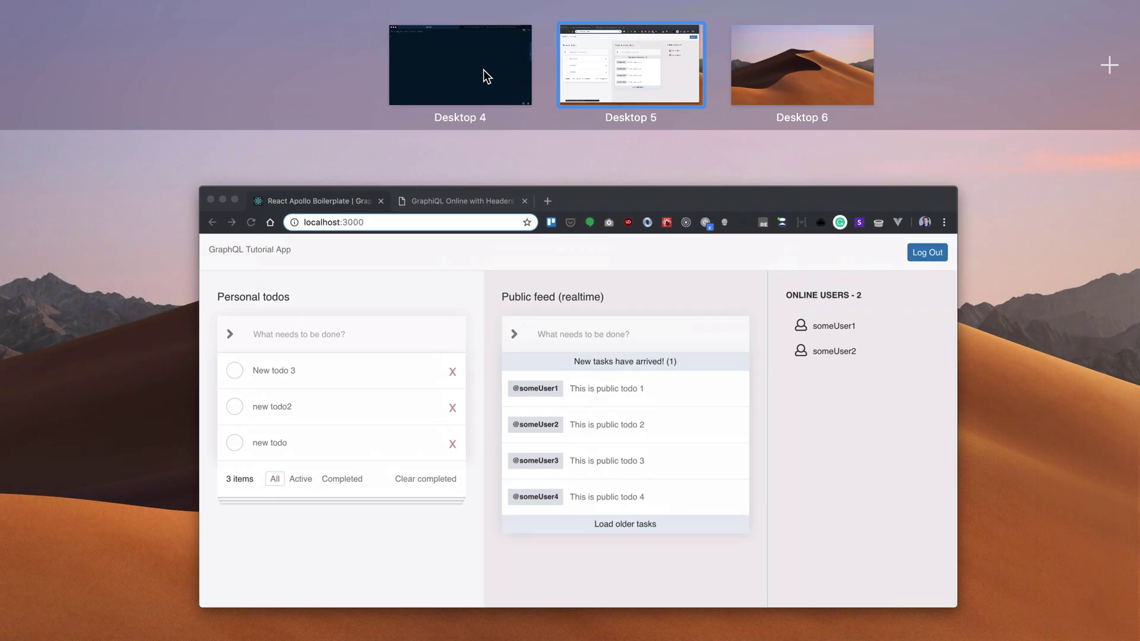
# Switch to the editor desktop and open OnlineUsersWrapper.js via quick file search.
pyautogui.click(483, 69)
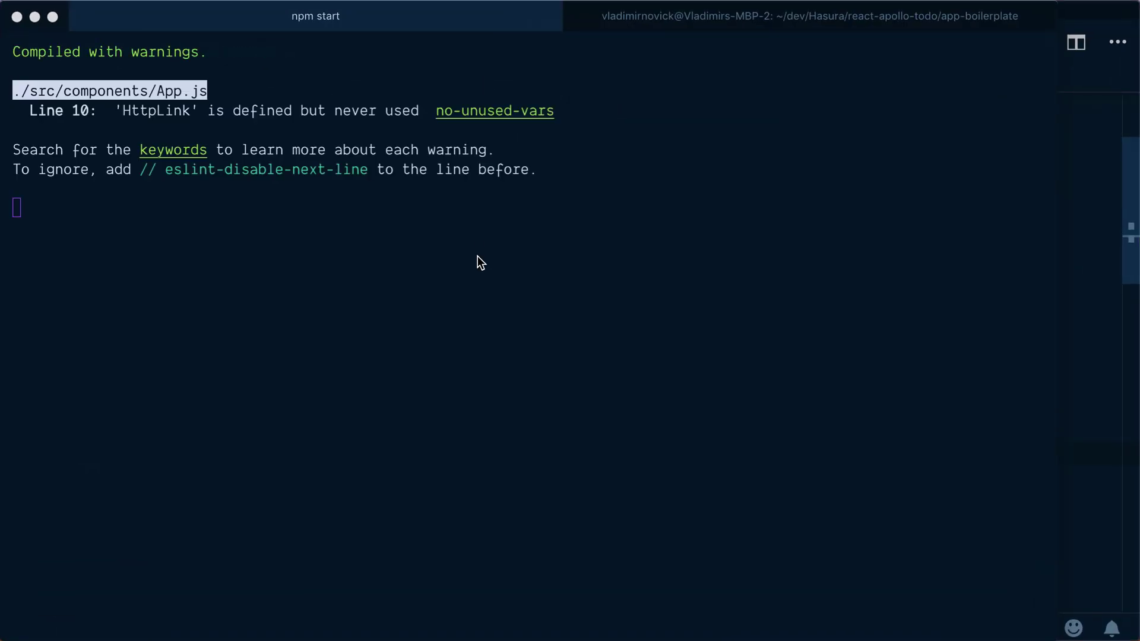
pyautogui.hotkey('ctrl', 'Up')
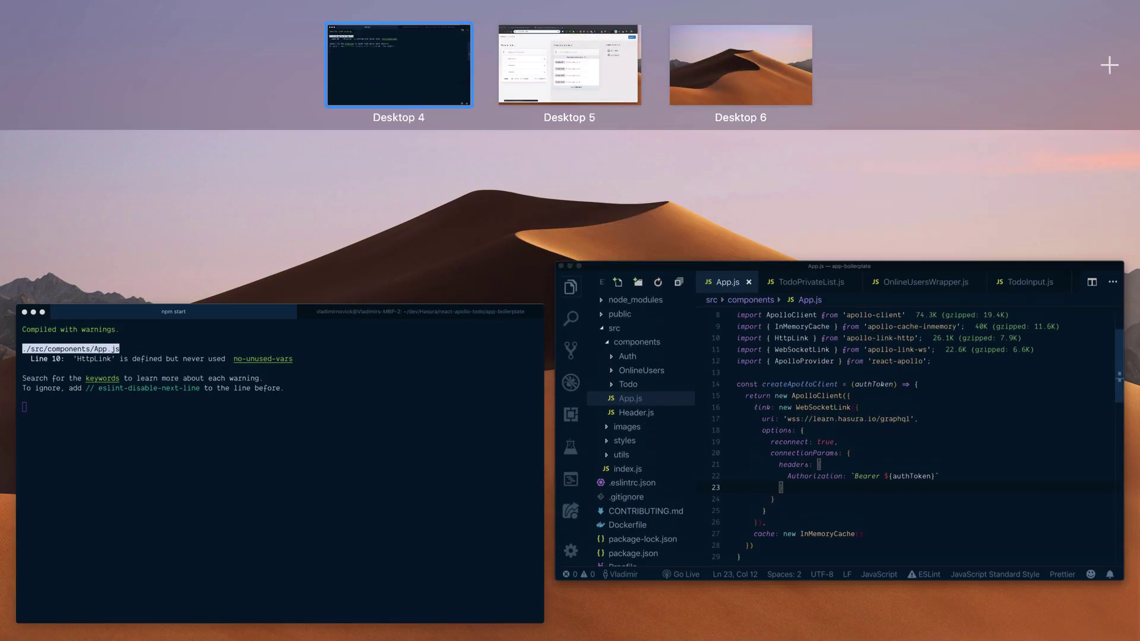
pyautogui.write('}')
pyautogui.hotkey('ctrl', 'Up')
pyautogui.click(688, 392)
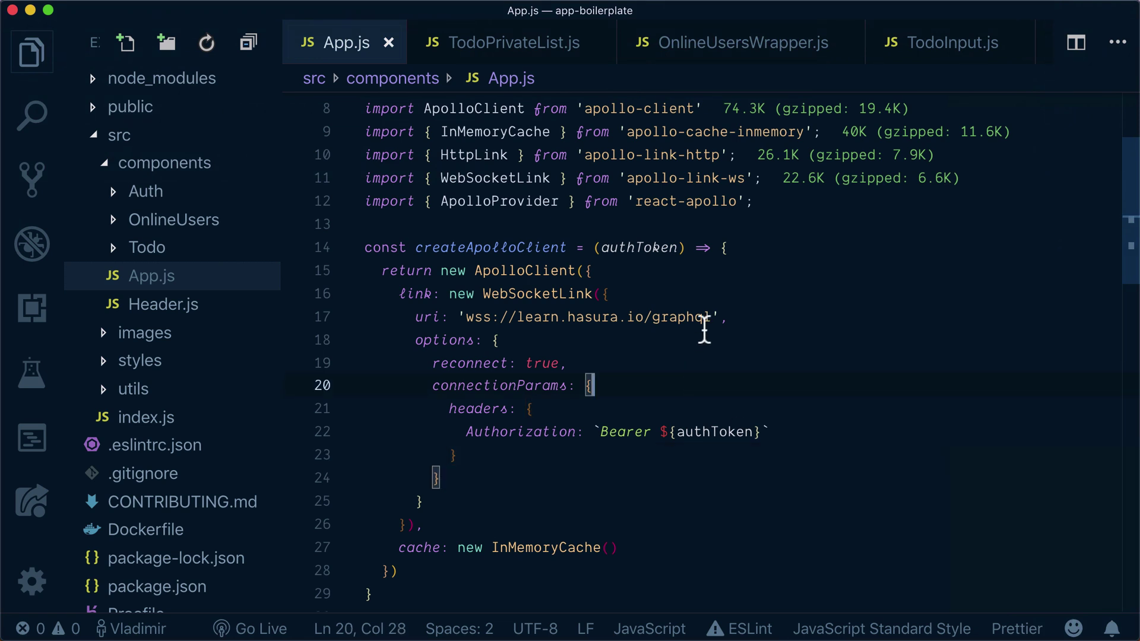
pyautogui.press('super+p')
pyautogui.write('on')
pyautogui.press('Return')
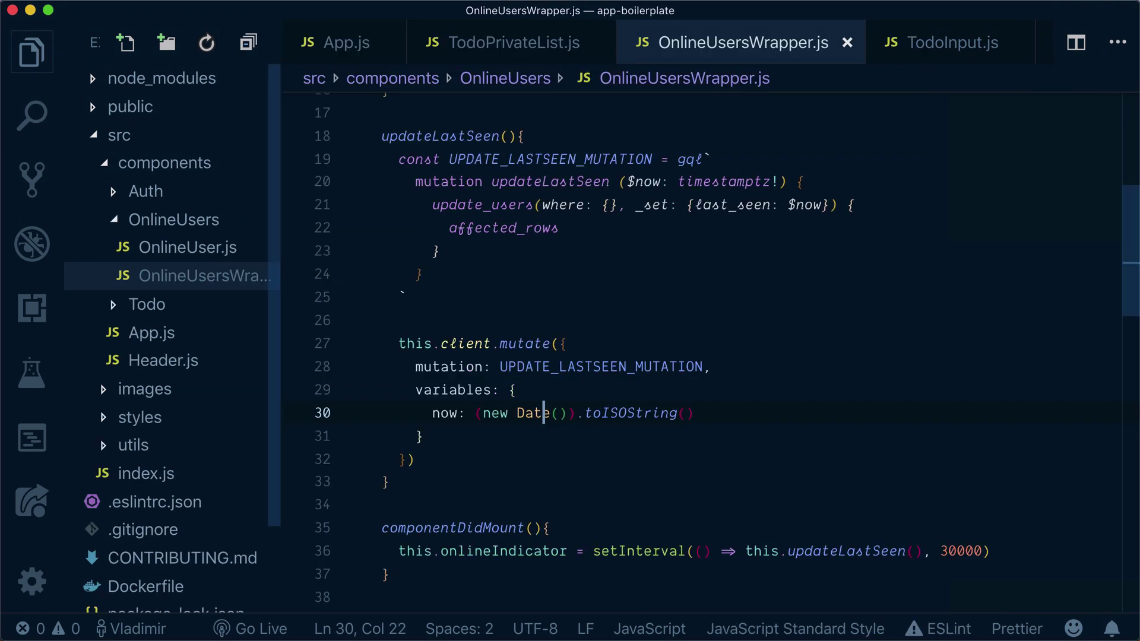
pyautogui.scroll(2, 726, 401)
pyautogui.scroll(4, 721, 401)
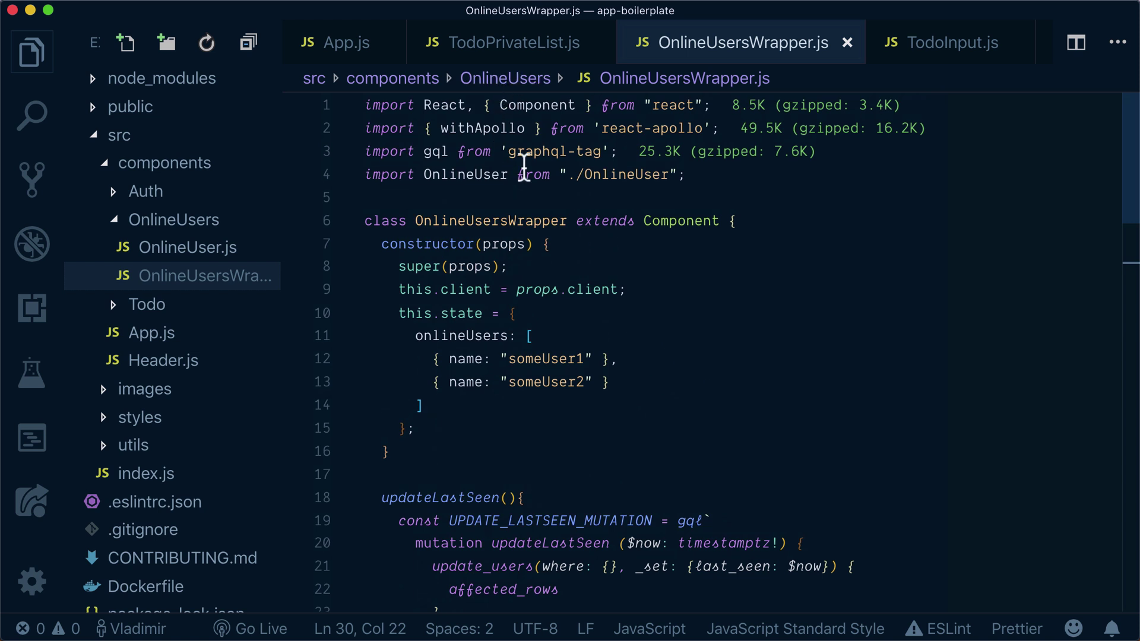
pyautogui.moveTo(481, 128)
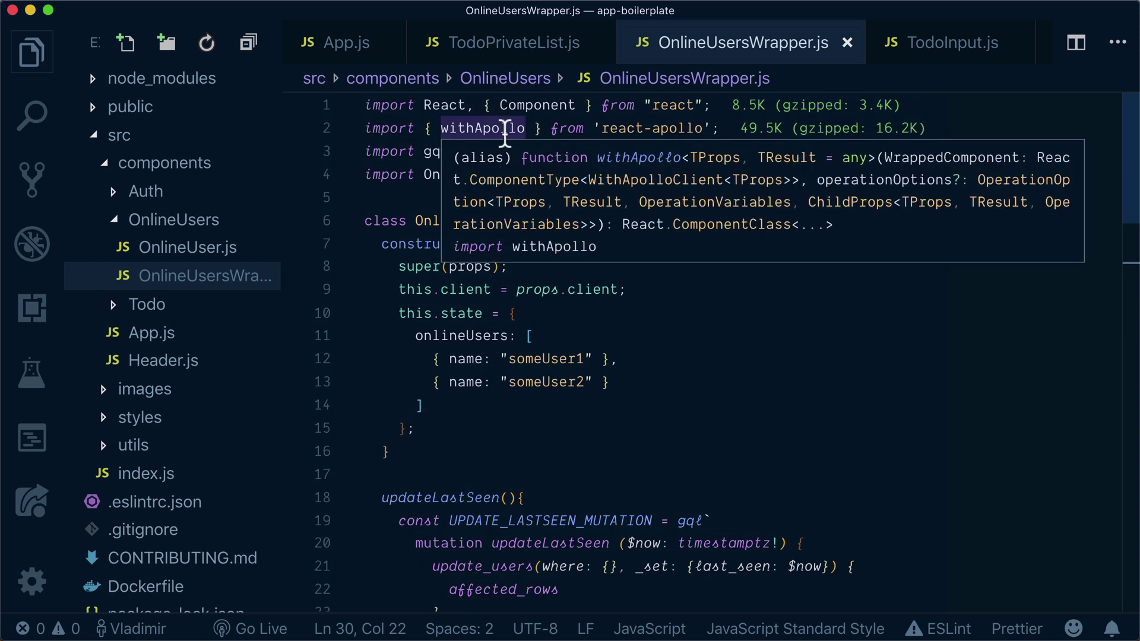
# Add Subscription to the react-apollo import and Fragment to the react import.
pyautogui.click(505, 133)
pyautogui.click(529, 129)
pyautogui.write(', ')
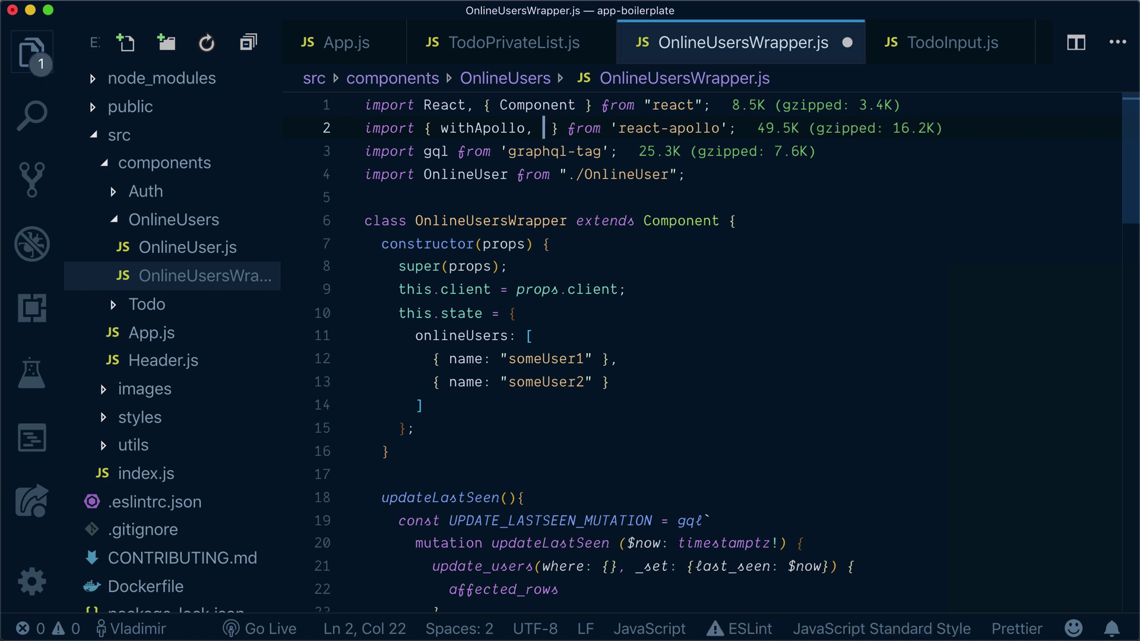
pyautogui.write('Subscriptio')
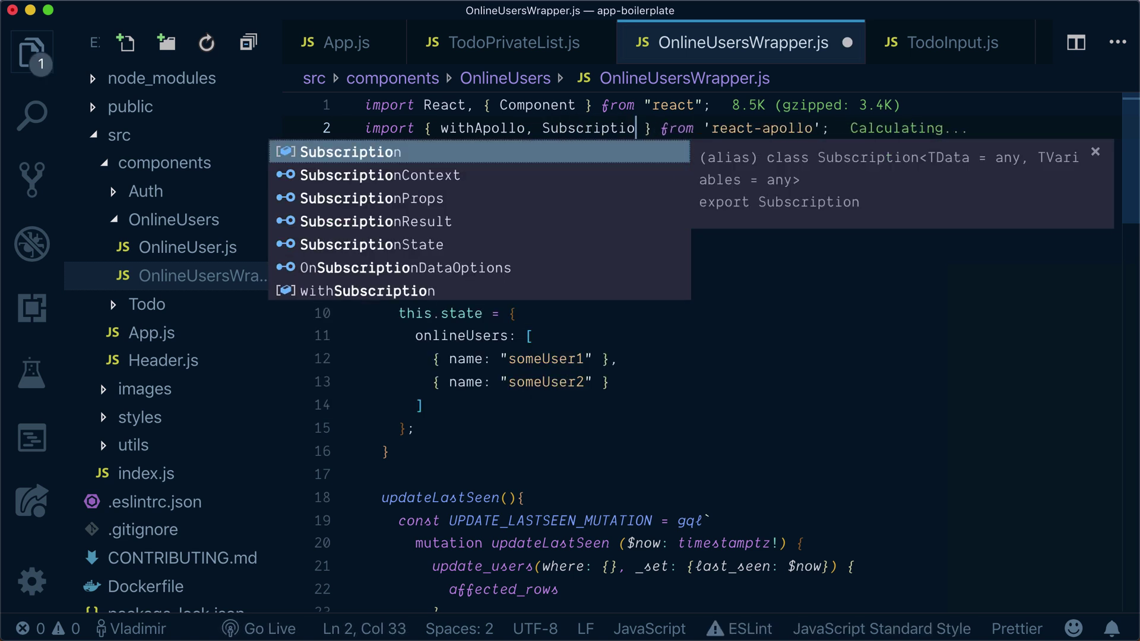
pyautogui.write('n')
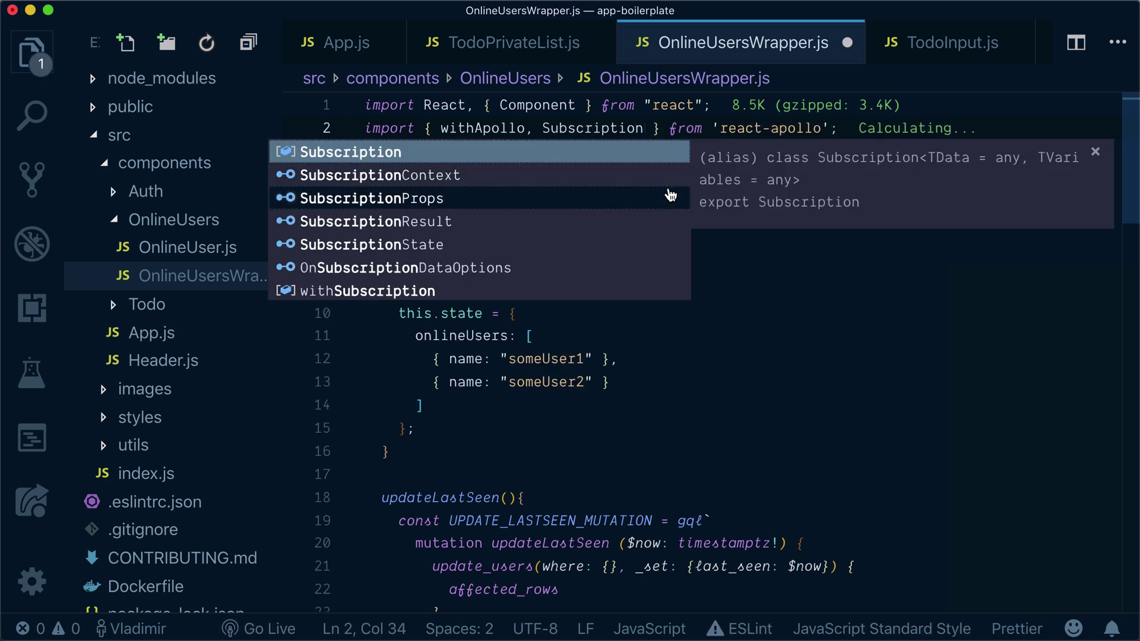
pyautogui.click(570, 111)
pyautogui.write(', ')
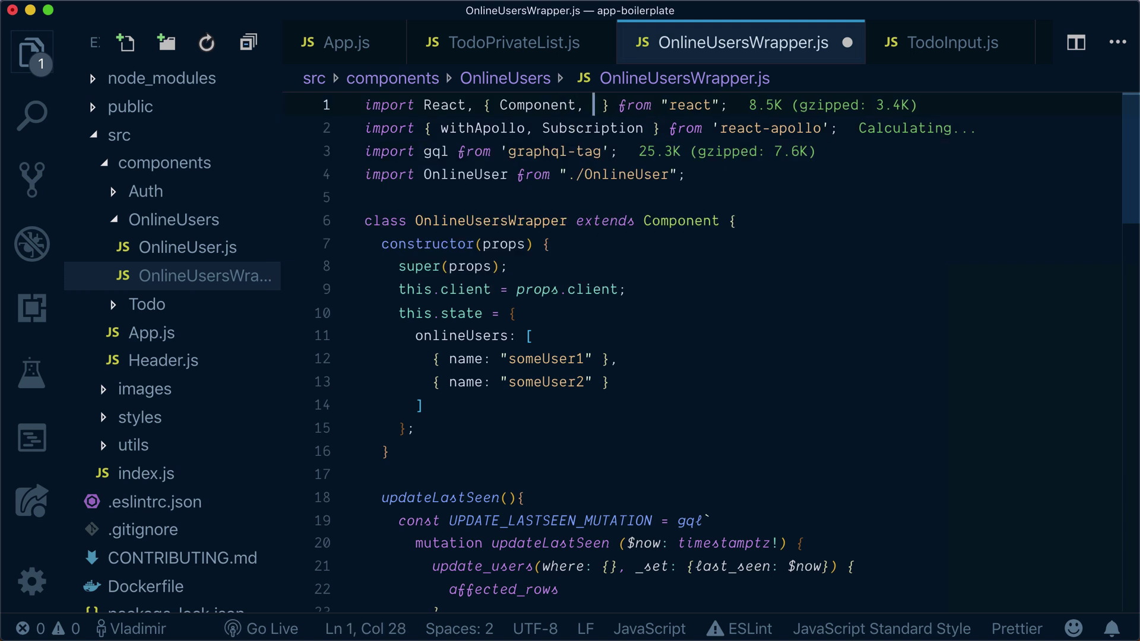
pyautogui.write('Fragment')
pyautogui.click(604, 267)
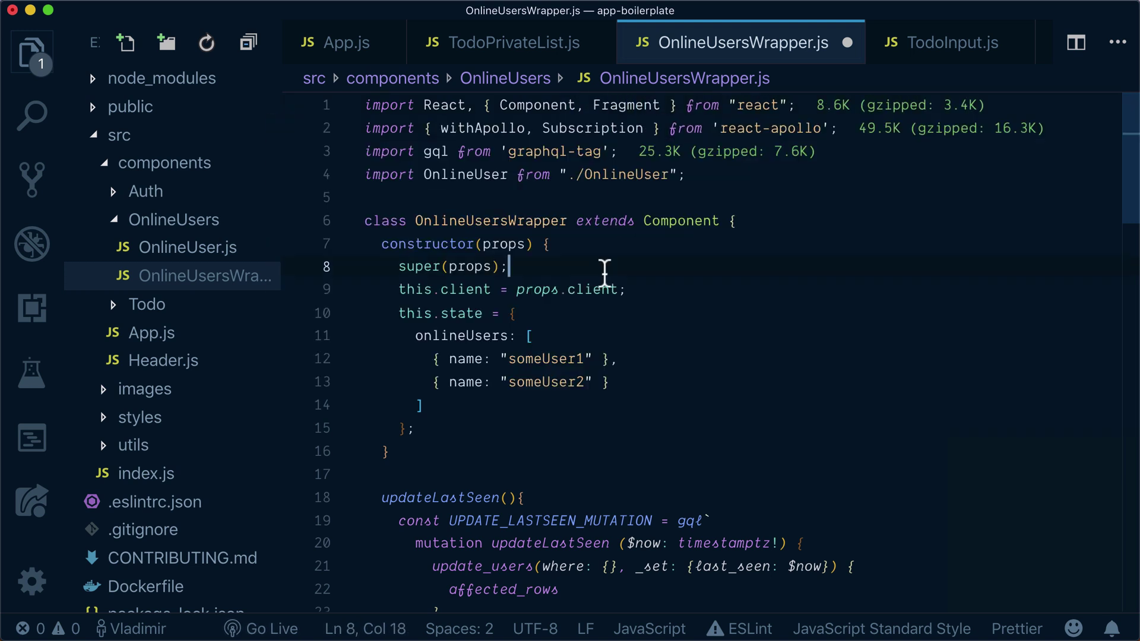
pyautogui.scroll(-2, 698, 302)
pyautogui.scroll(-3, 697, 305)
pyautogui.scroll(-1, 698, 306)
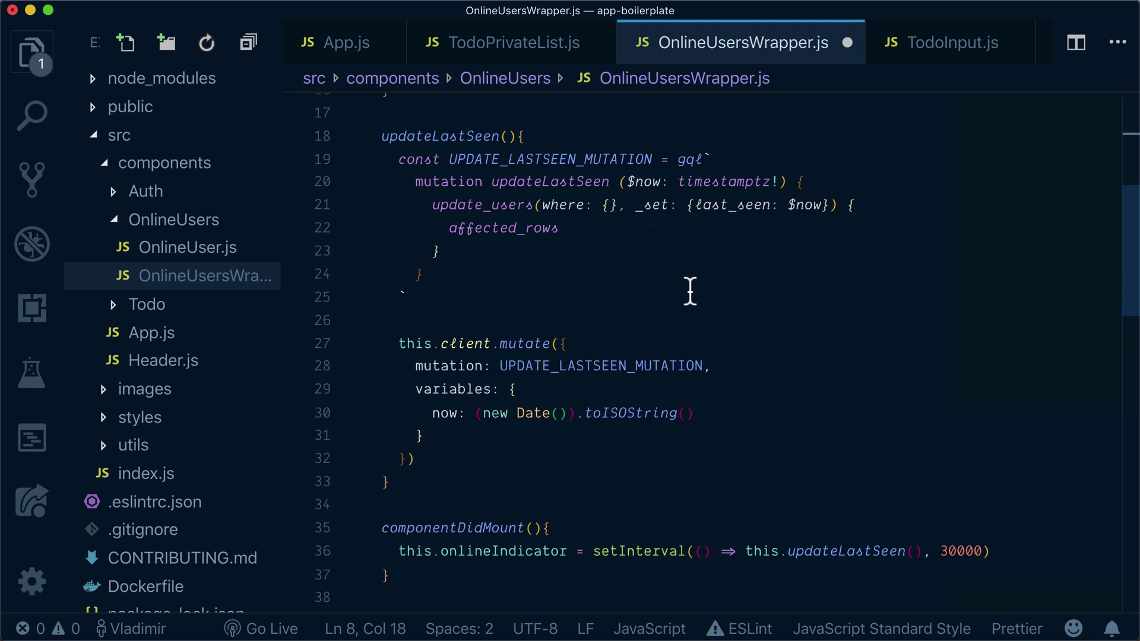
pyautogui.scroll(-5, 690, 291)
pyautogui.scroll(-5, 689, 291)
pyautogui.scroll(-2, 686, 288)
pyautogui.scroll(-1, 686, 288)
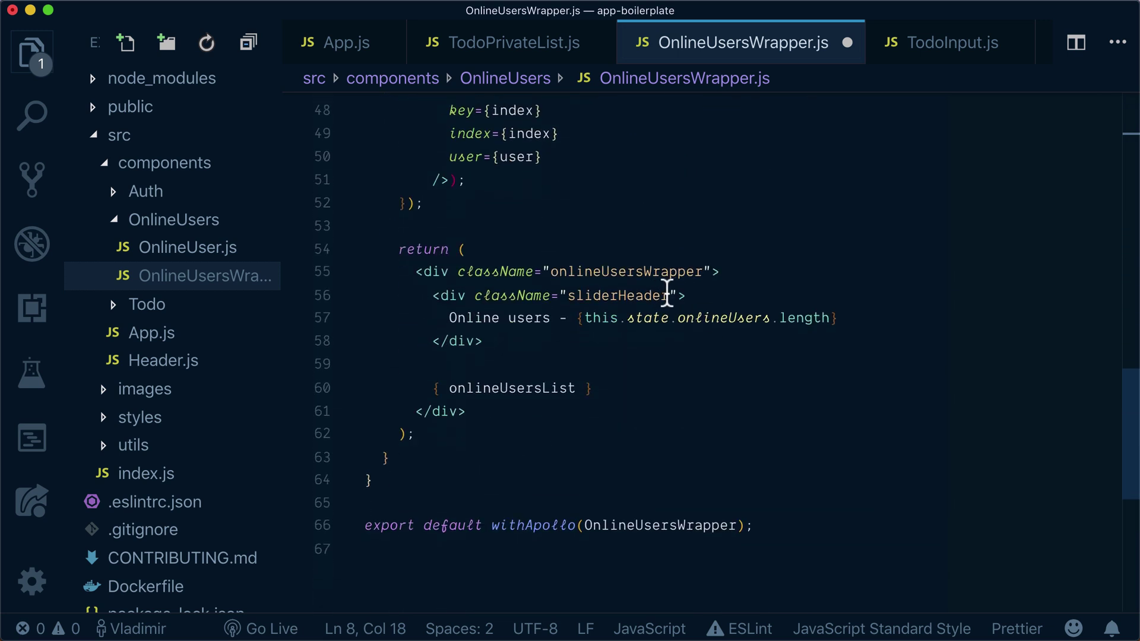
# Insert a <Subscription subscription={gql``}> element inside the wrapper div in render.
pyautogui.click(702, 294)
pyautogui.click(750, 273)
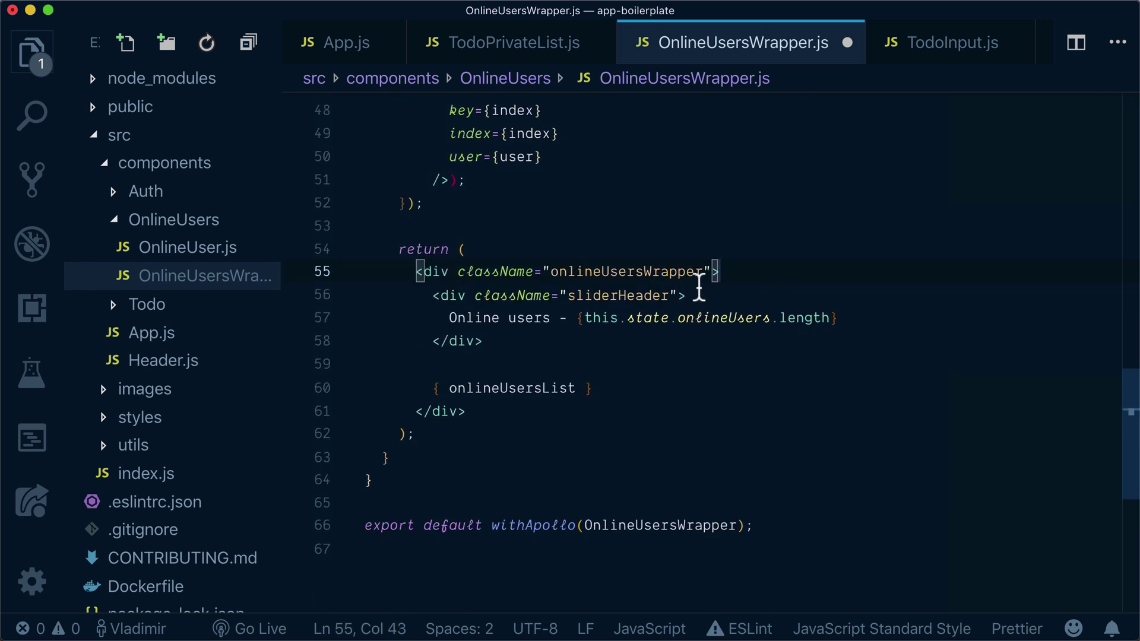
pyautogui.press('Return')
pyautogui.press('Tab')
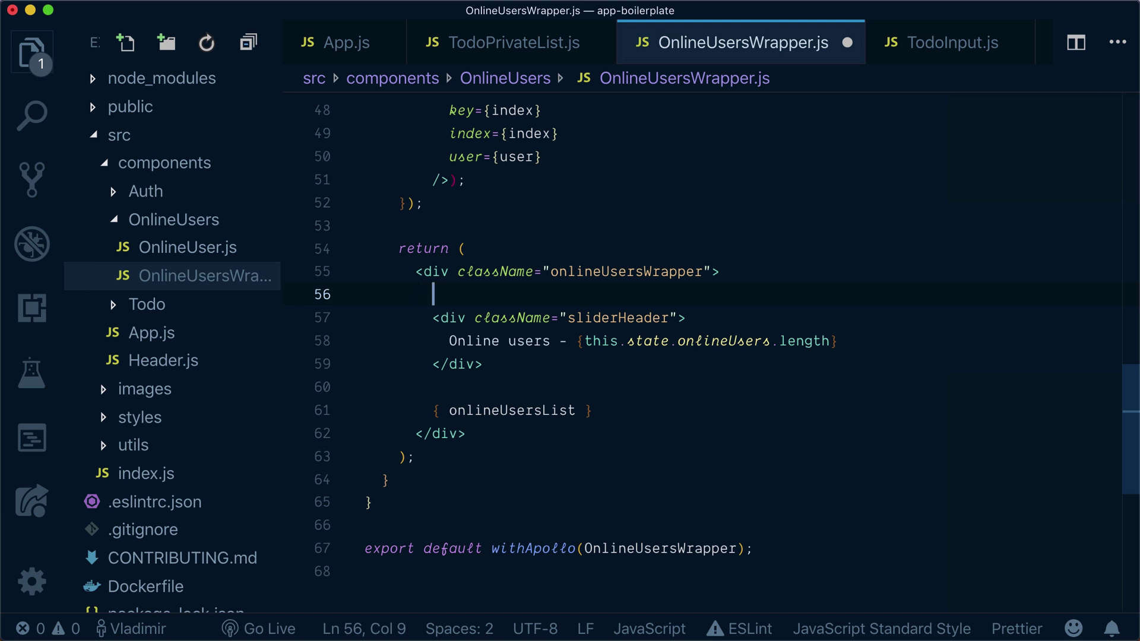
pyautogui.write('<Subsc')
pyautogui.press('Return')
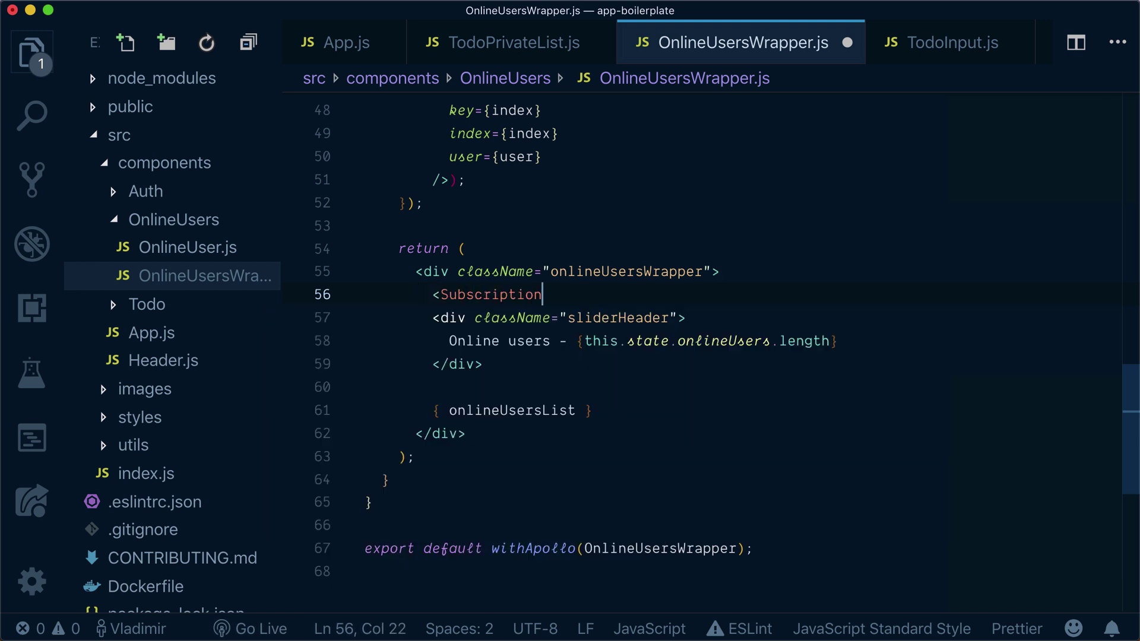
pyautogui.write(' sub')
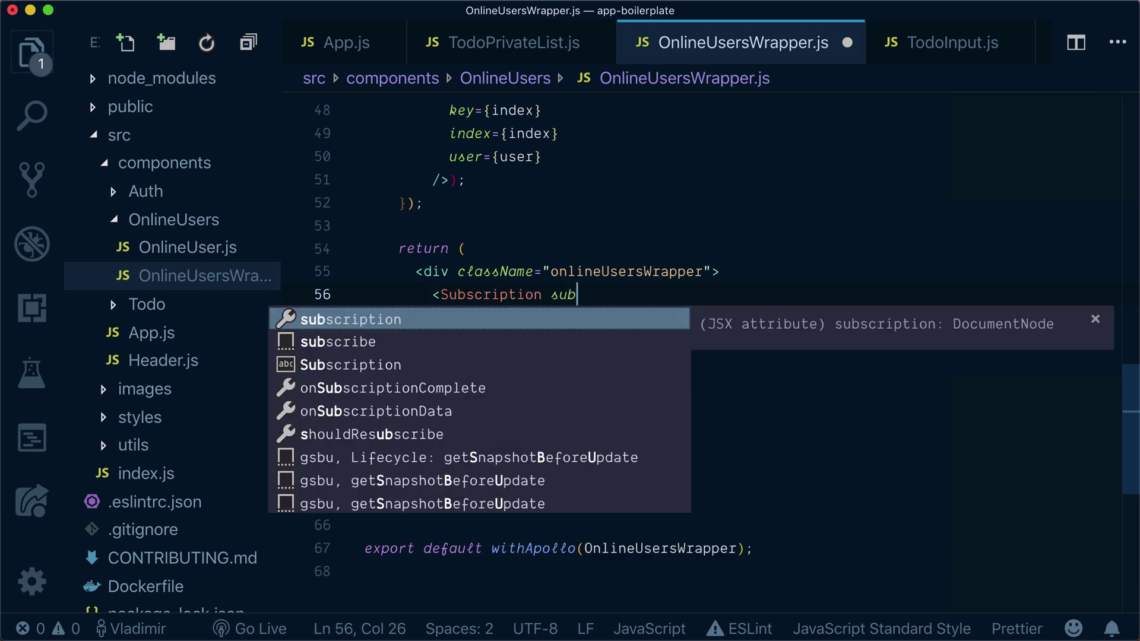
pyautogui.write('scription=')
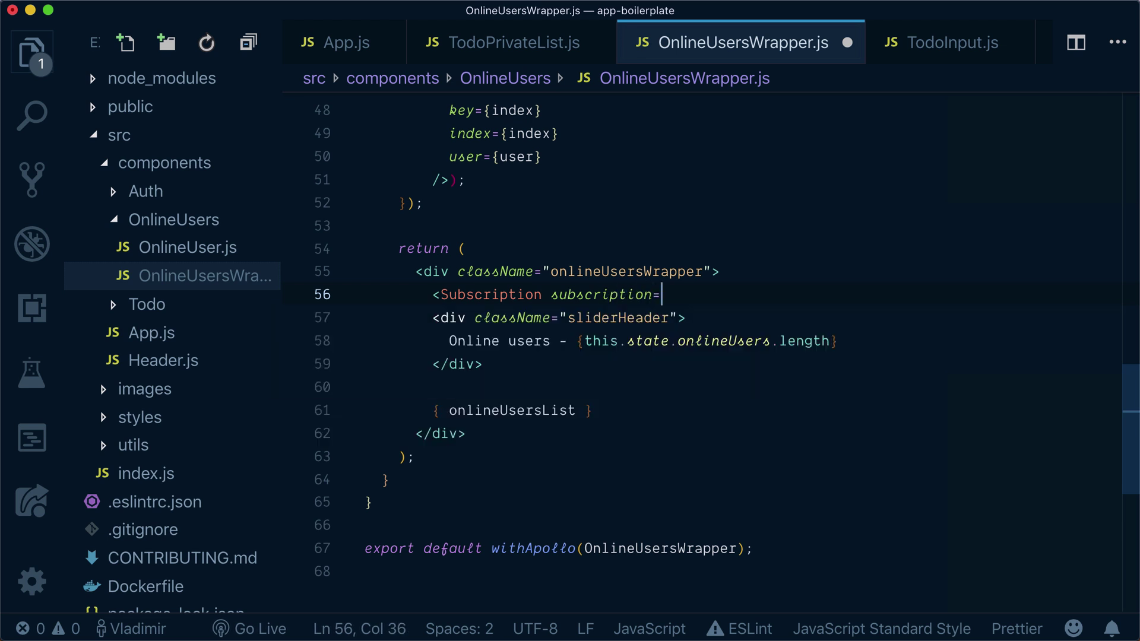
pyautogui.write('{')
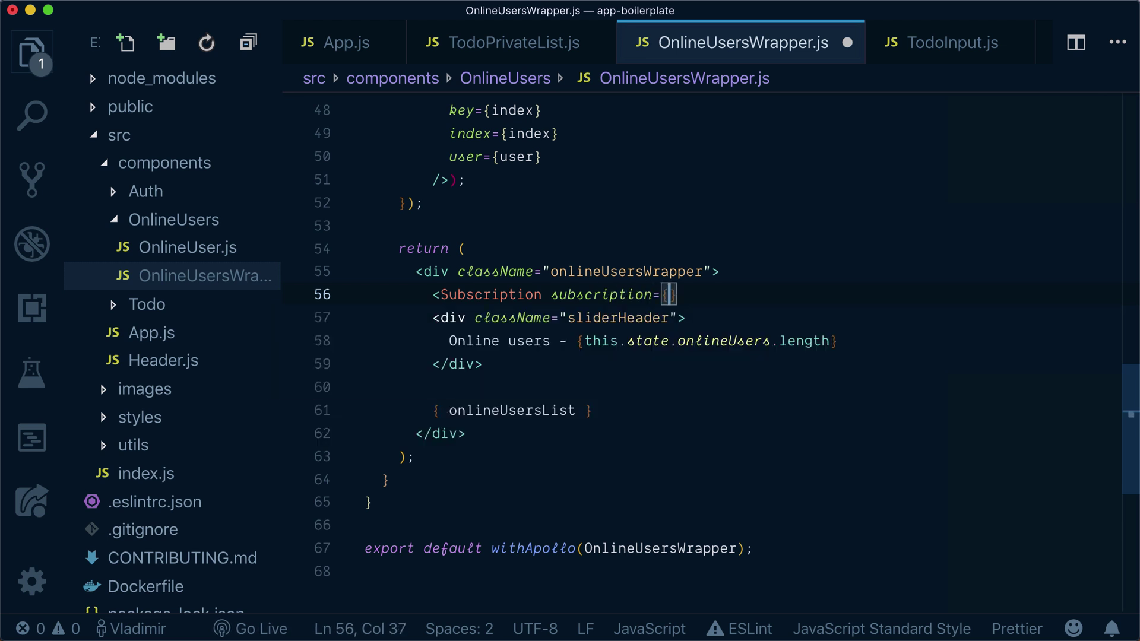
pyautogui.write('gql')
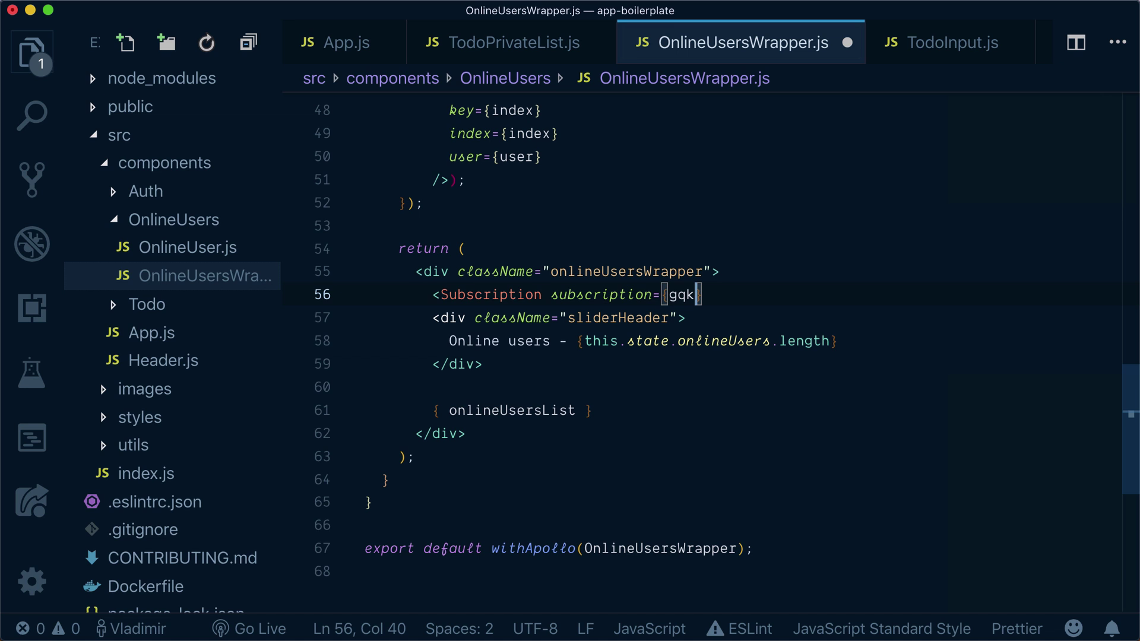
pyautogui.write('``')
pyautogui.press('Left')
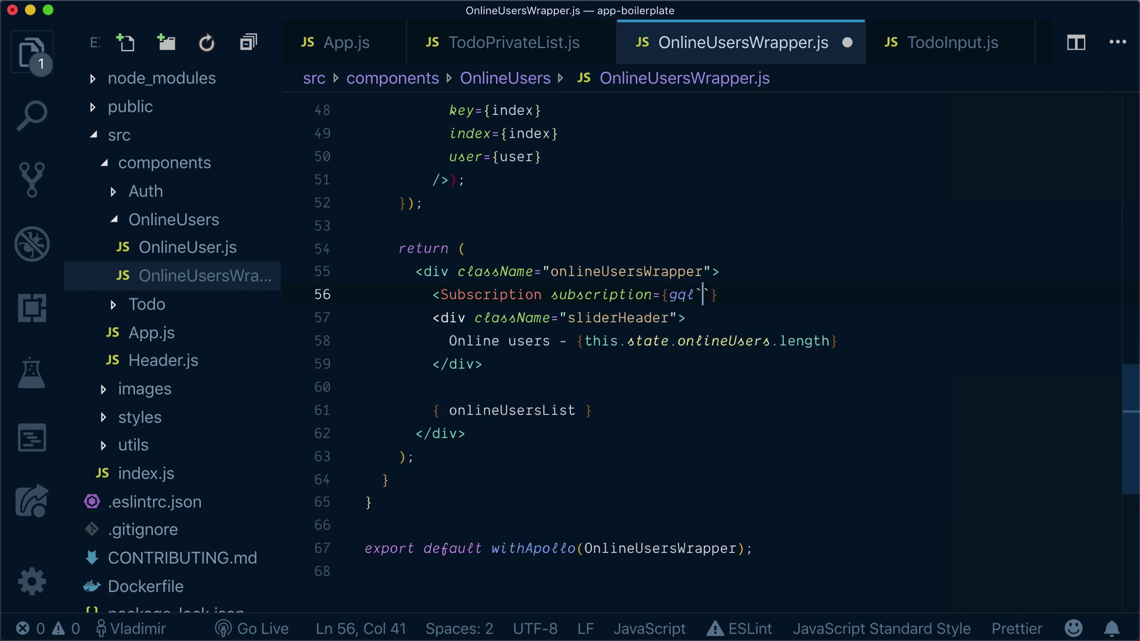
pyautogui.press('Return')
pyautogui.press('End')
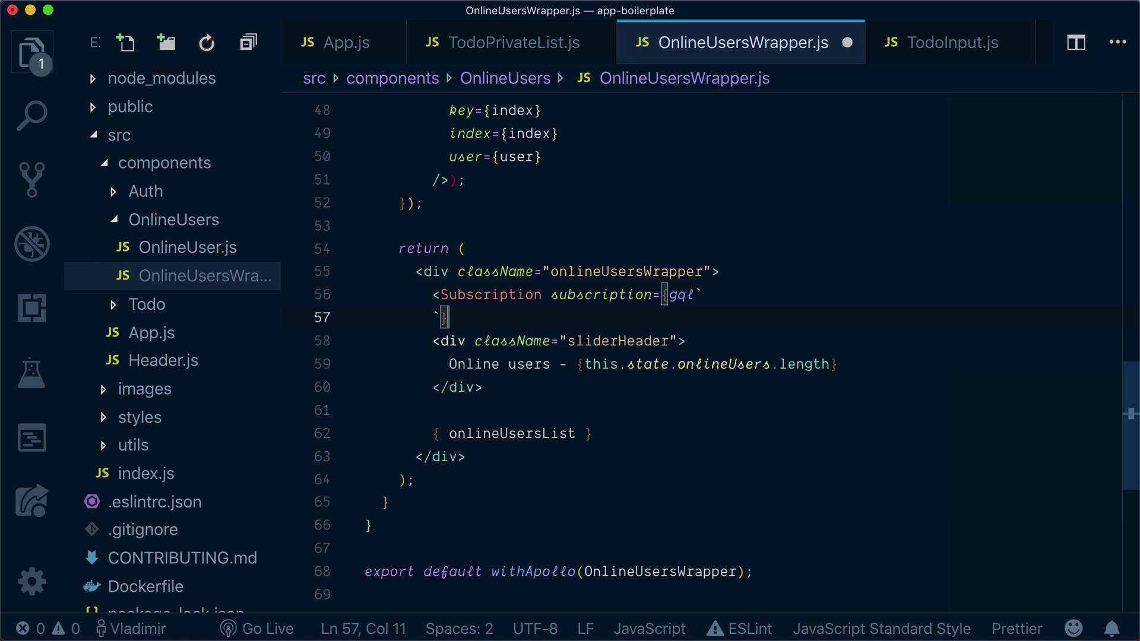
pyautogui.write('>')
# Move the closing </Subscription> tag to a new line after onlineUsersList.
pyautogui.hotkey('shift', 'End')
pyautogui.hotkey('ctrl', 'x')
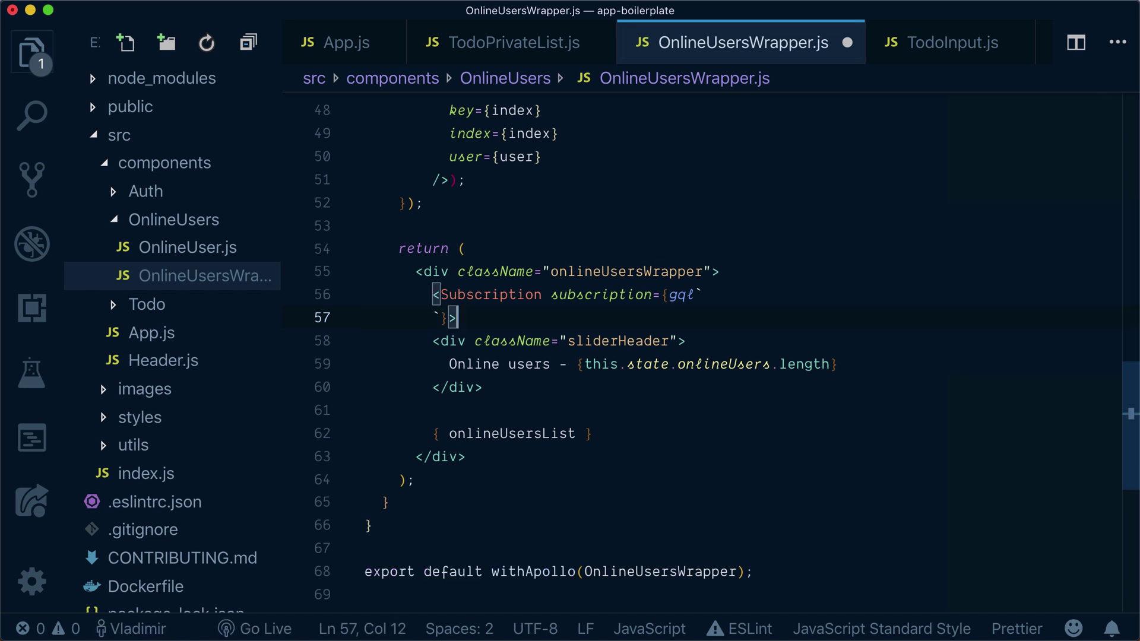
pyautogui.press('Down')
pyautogui.press('Down')
pyautogui.press('Down')
pyautogui.press('Down')
pyautogui.press('Down')
pyautogui.press('End')
pyautogui.press('Return')
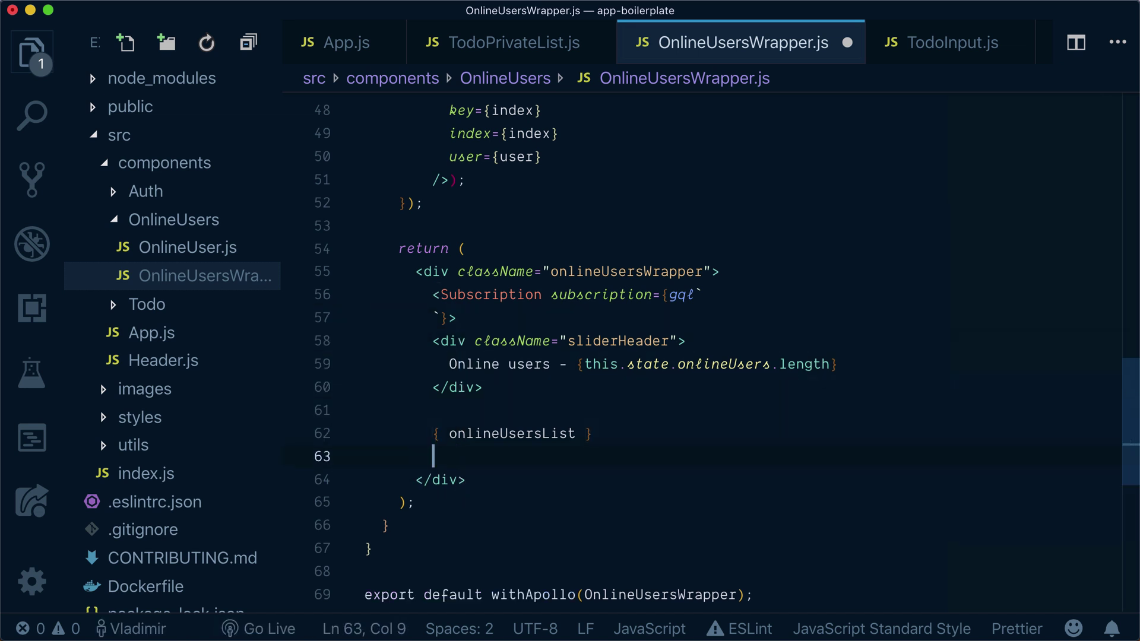
pyautogui.hotkey('ctrl', 'v')
# Replace the old header and list lines with the Subscription child arrow function ({loading, error, data}).
pyautogui.click(434, 343)
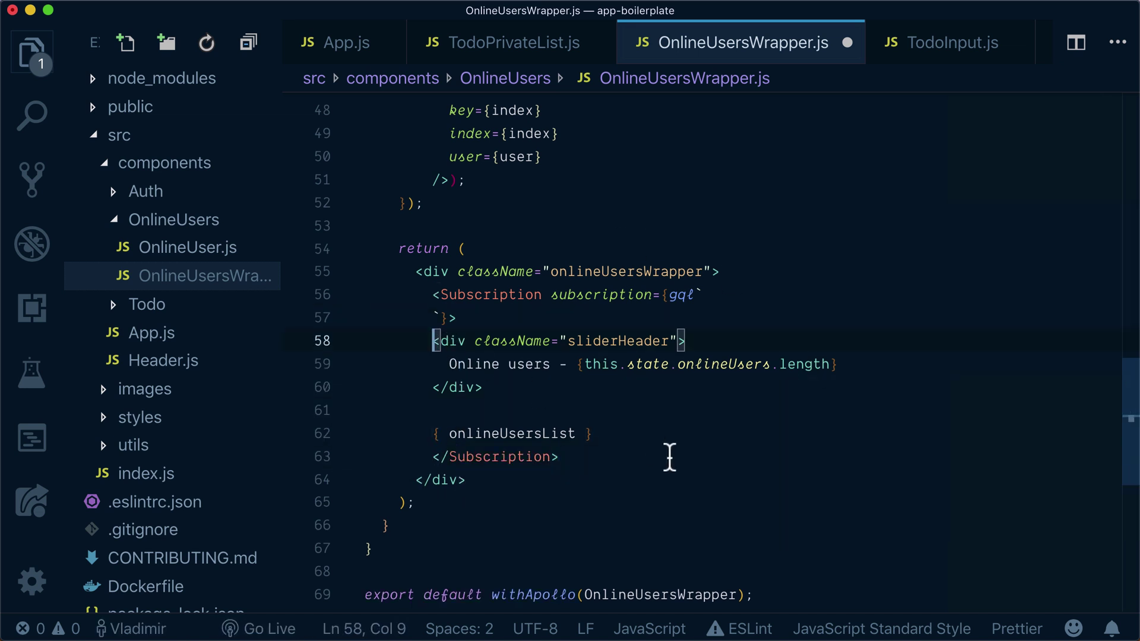
pyautogui.keyDown('shift'); pyautogui.click(652, 443); pyautogui.keyUp('shift')
pyautogui.press('BackSpace')
pyautogui.press('Tab')
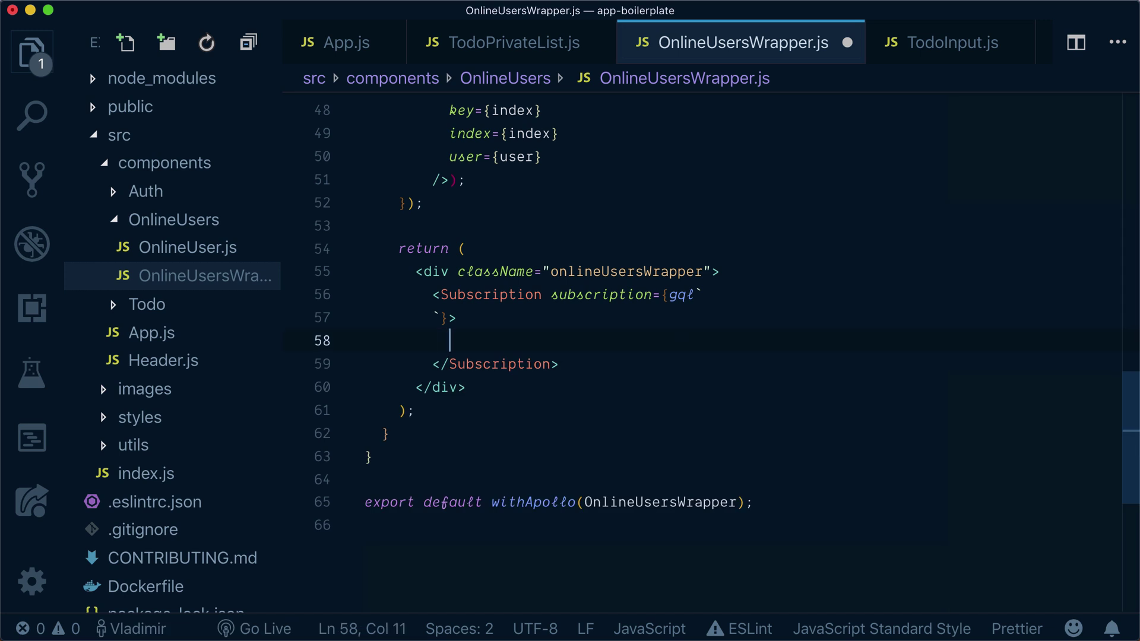
pyautogui.write('{(')
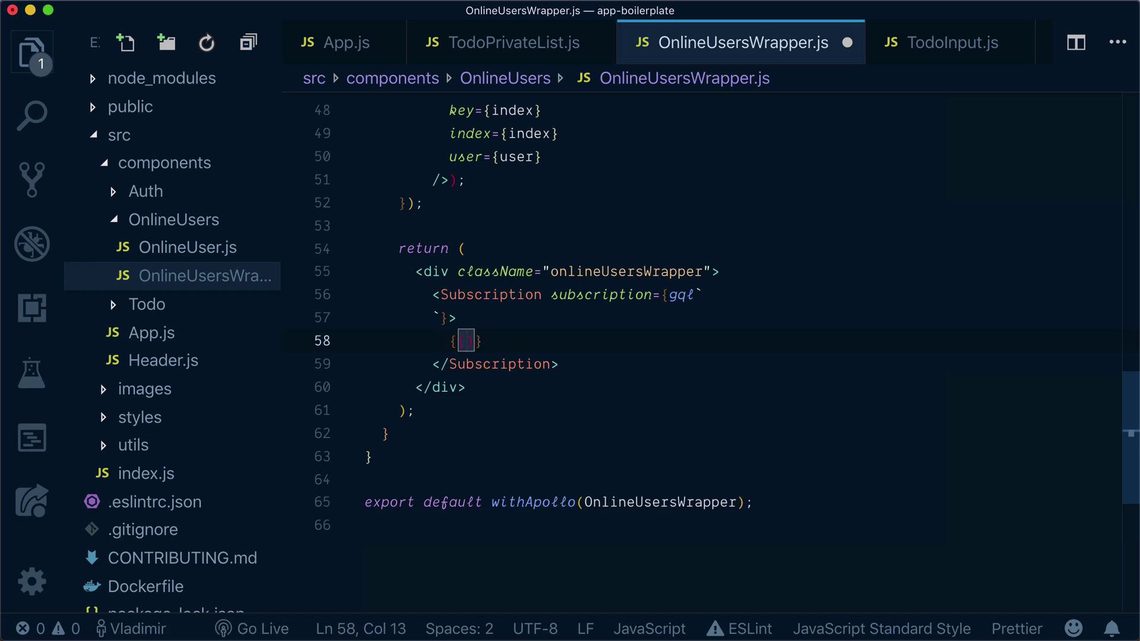
pyautogui.write('{ loading,')
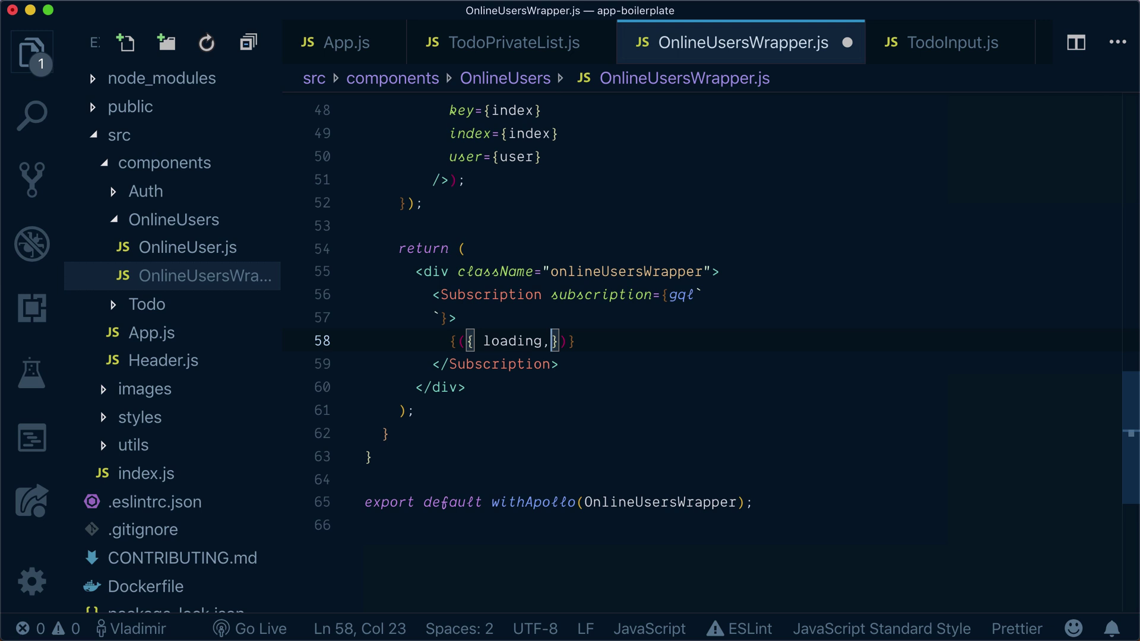
pyautogui.write(' error, data')
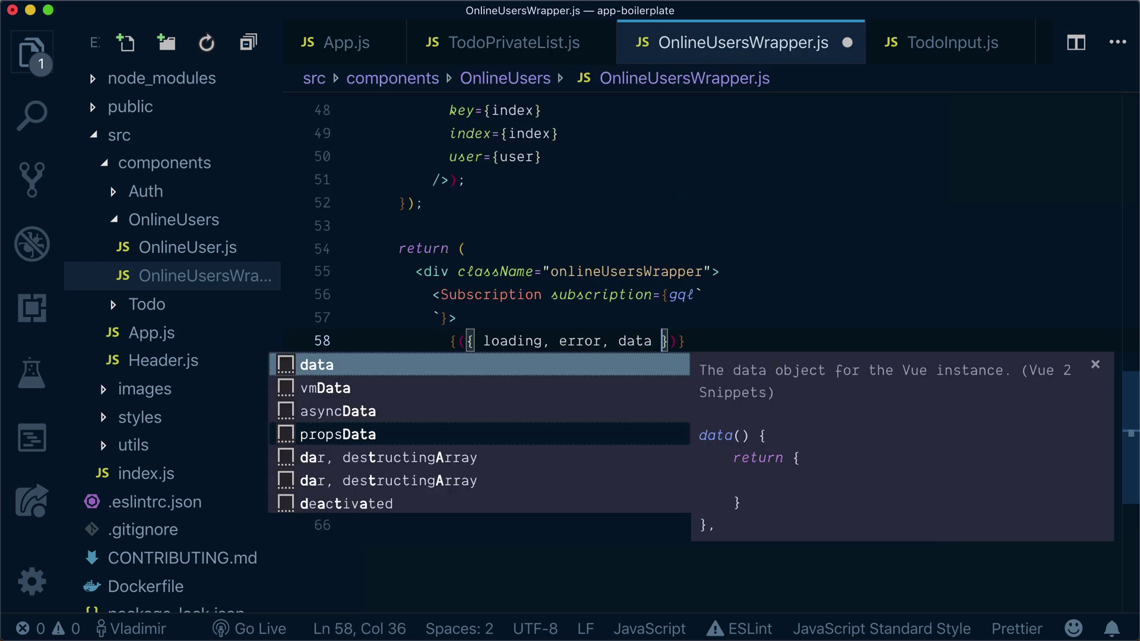
pyautogui.press('Escape')
pyautogui.press('End')
pyautogui.write('=')
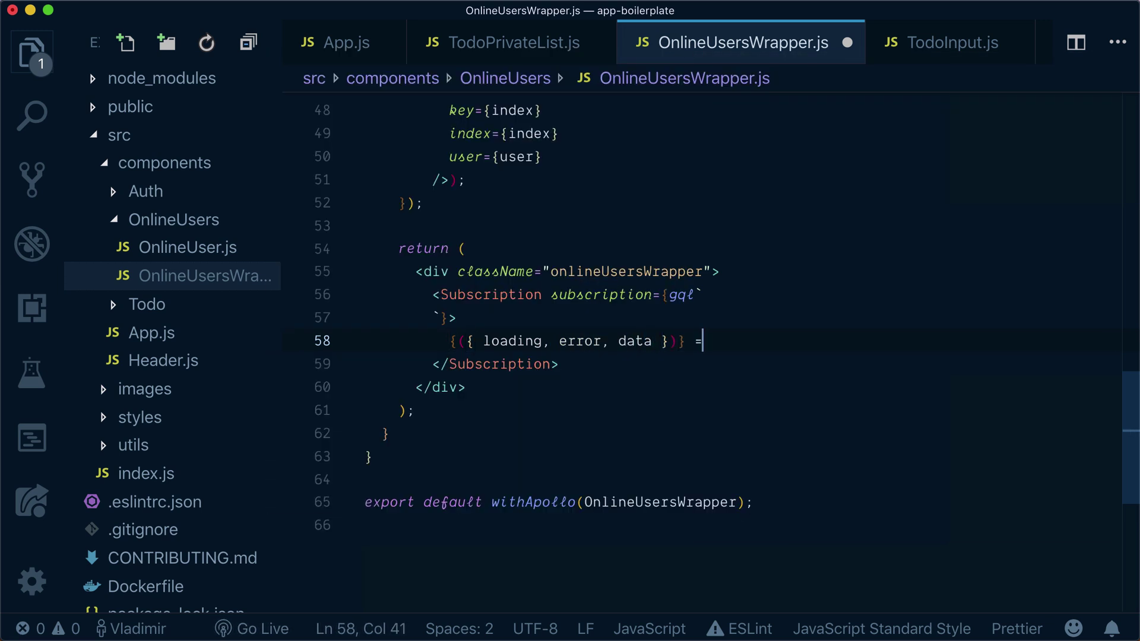
pyautogui.press('BackSpace')
pyautogui.press('BackSpace')
pyautogui.write('> ')
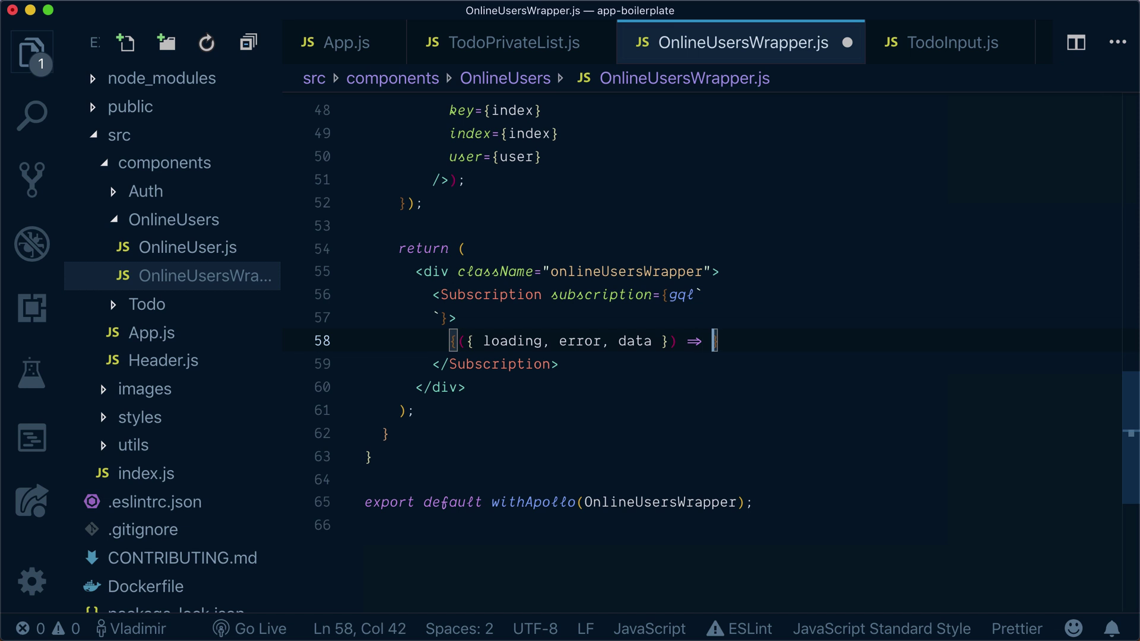
pyautogui.write('{')
pyautogui.press('Return')
pyautogui.write('if (l')
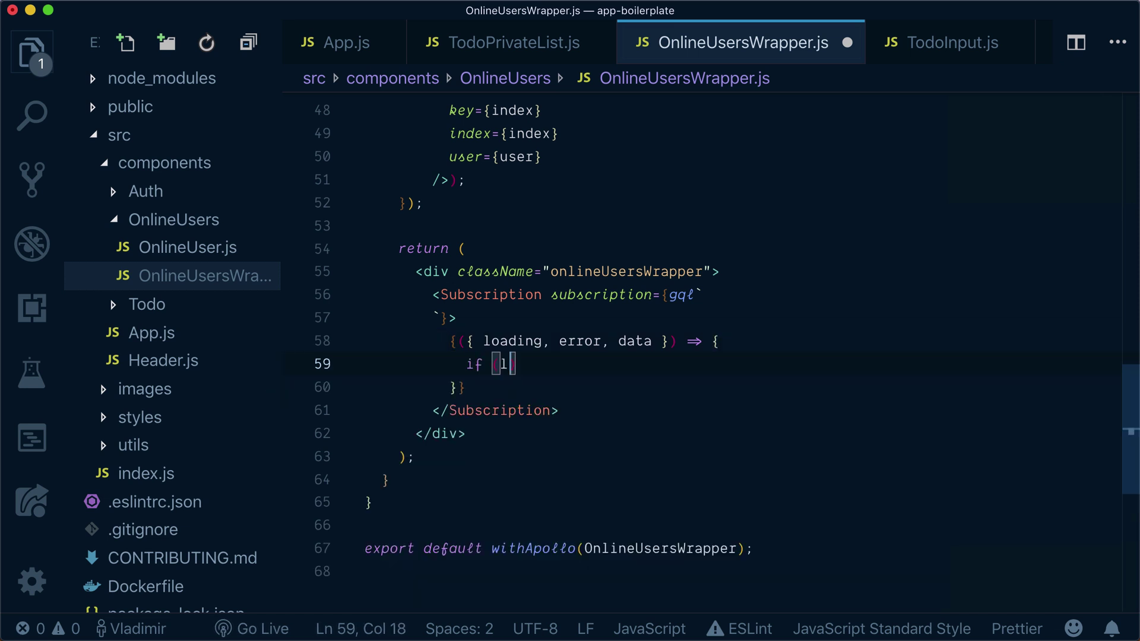
pyautogui.write('oading) ')
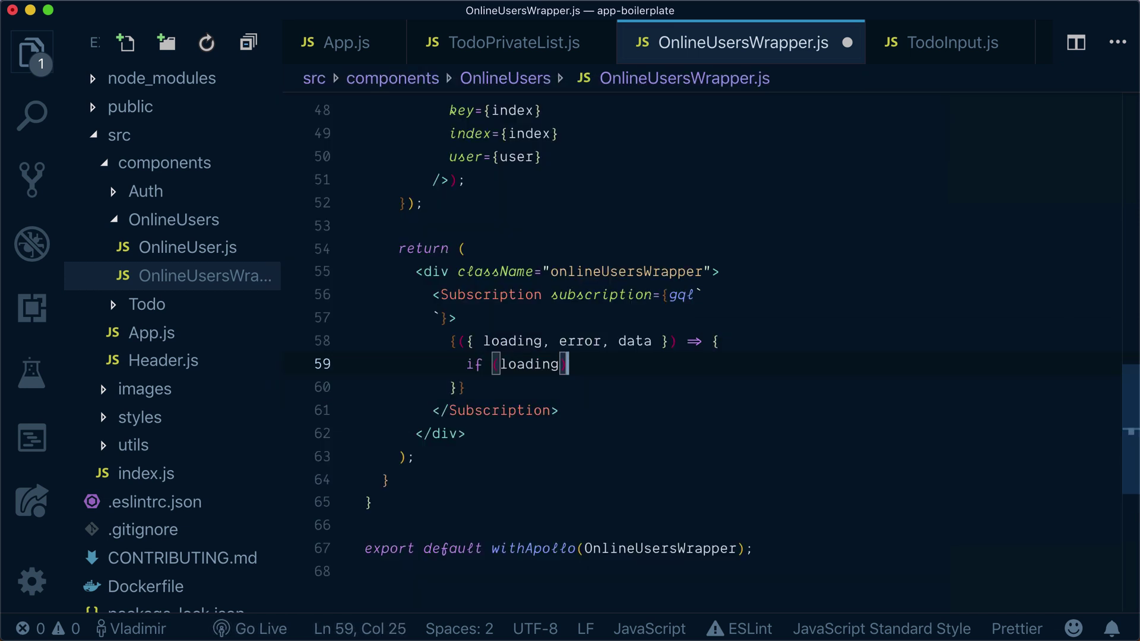
pyautogui.write('{')
# Add if (loading) returning a Loading... span and if (error) returning an Error!! span.
pyautogui.press('Return')
pyautogui.write('re')
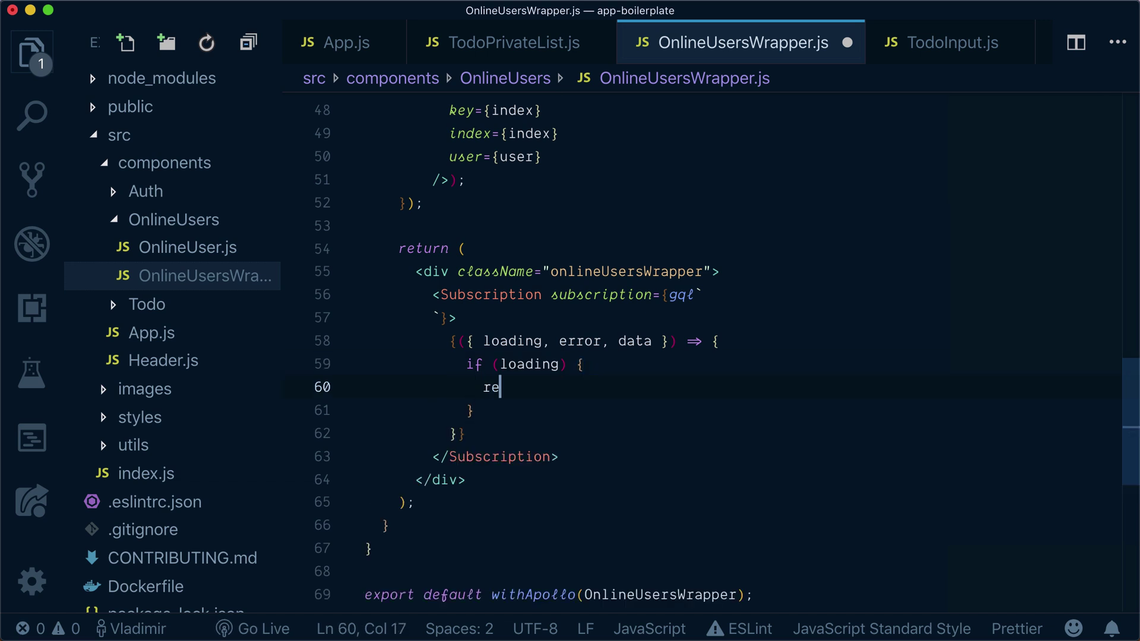
pyautogui.write('turn <')
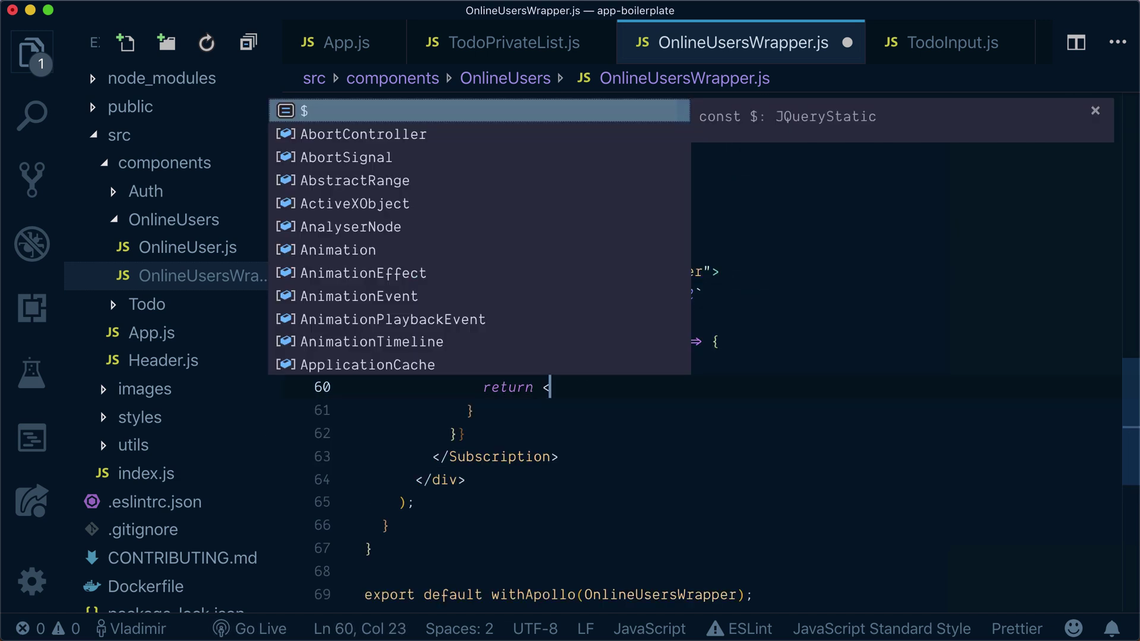
pyautogui.write('span')
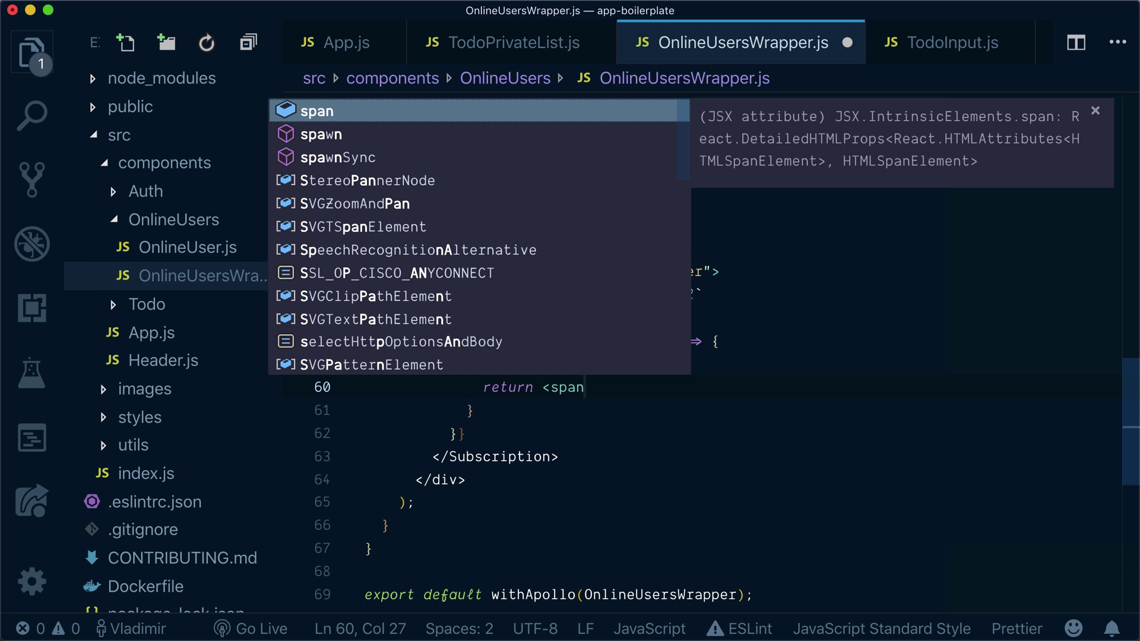
pyautogui.write('>Loading...</span>')
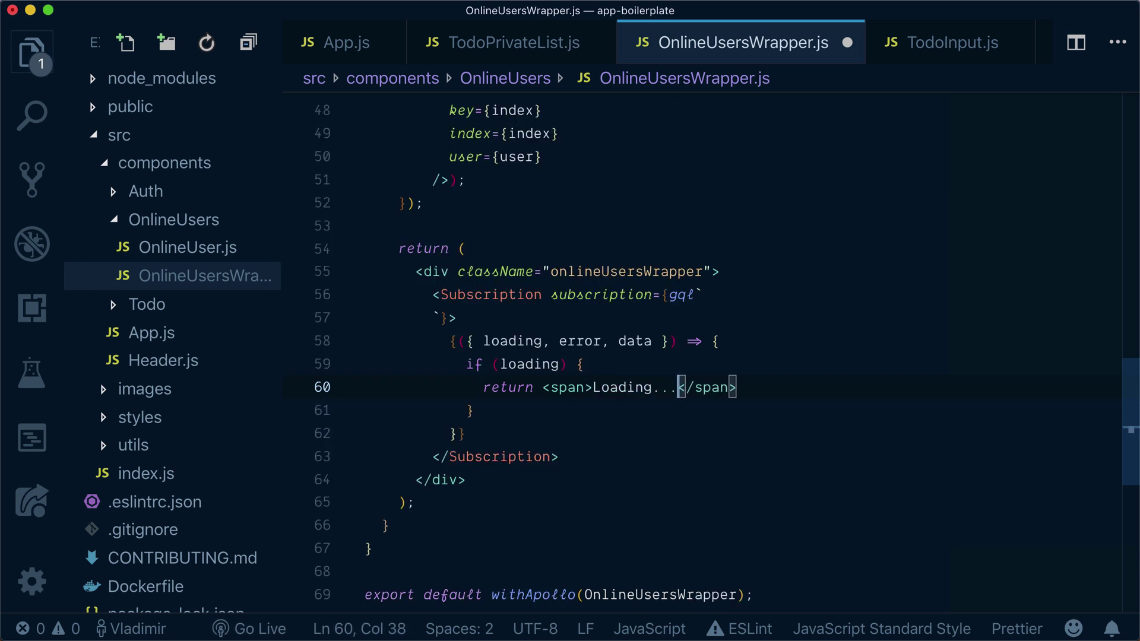
pyautogui.press('Down')
pyautogui.press('Return')
pyautogui.write('if')
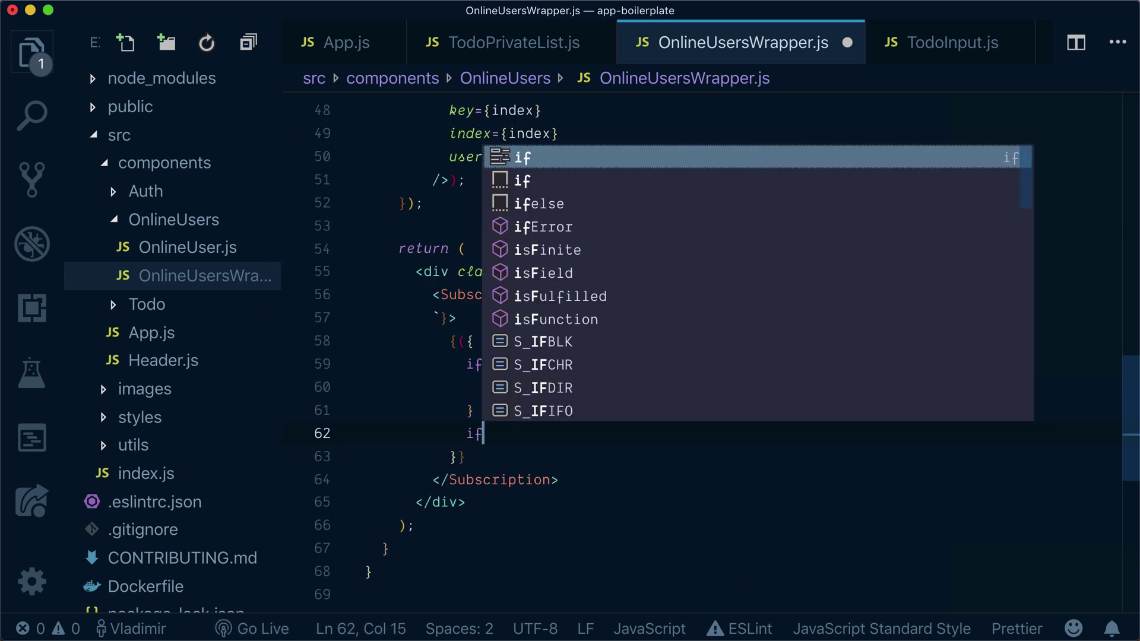
pyautogui.write(' (error)')
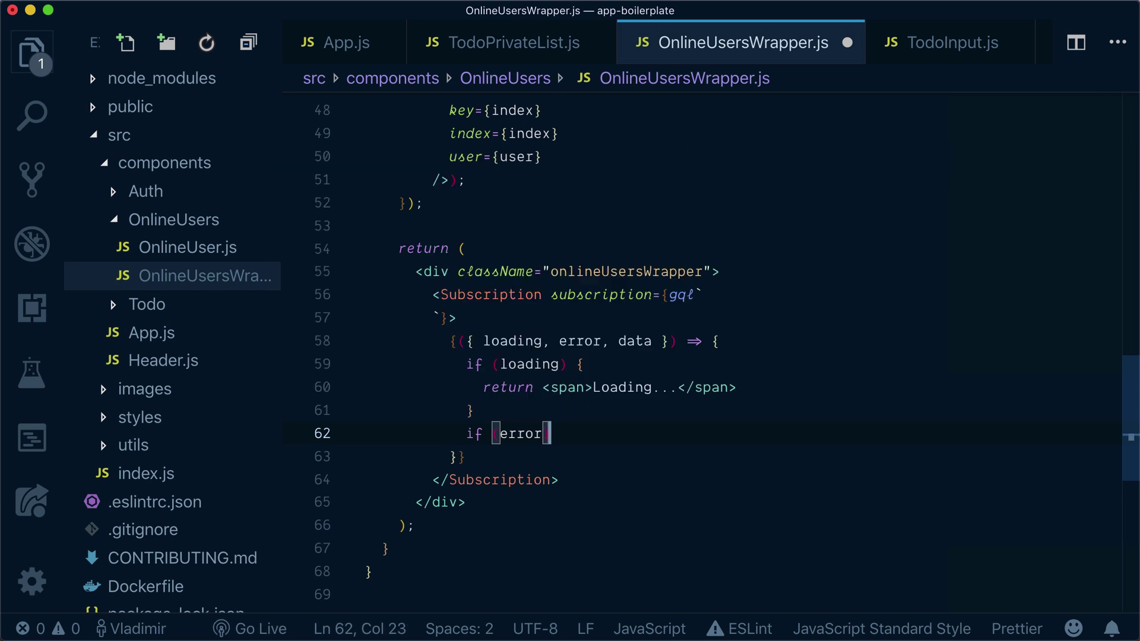
pyautogui.write(' {')
pyautogui.press('Return')
pyautogui.write('return')
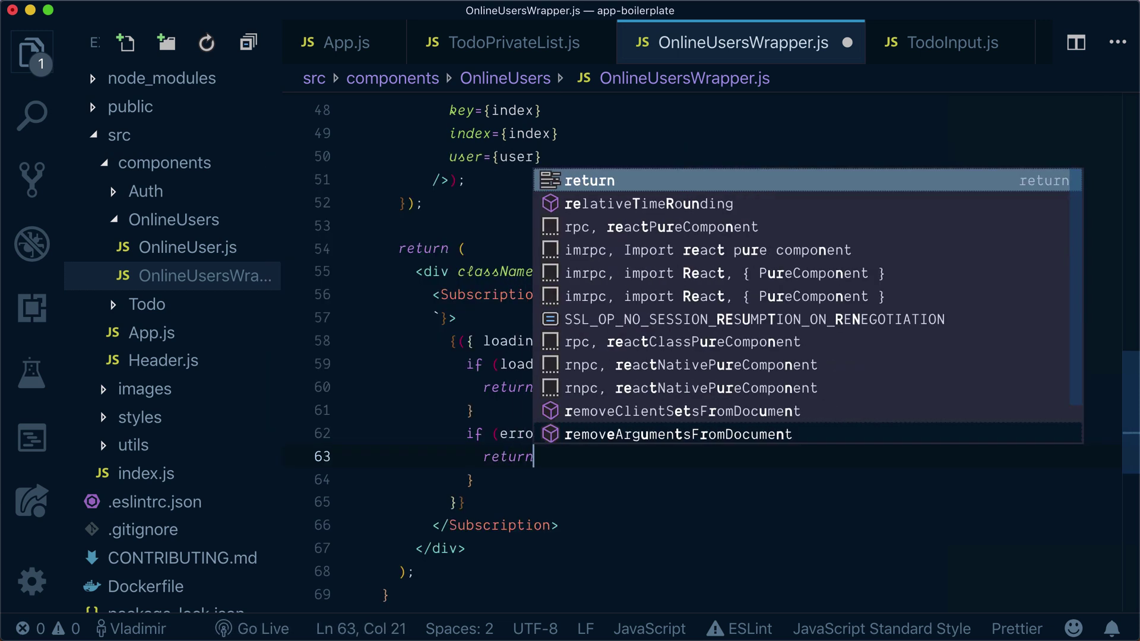
pyautogui.write(' <span>')
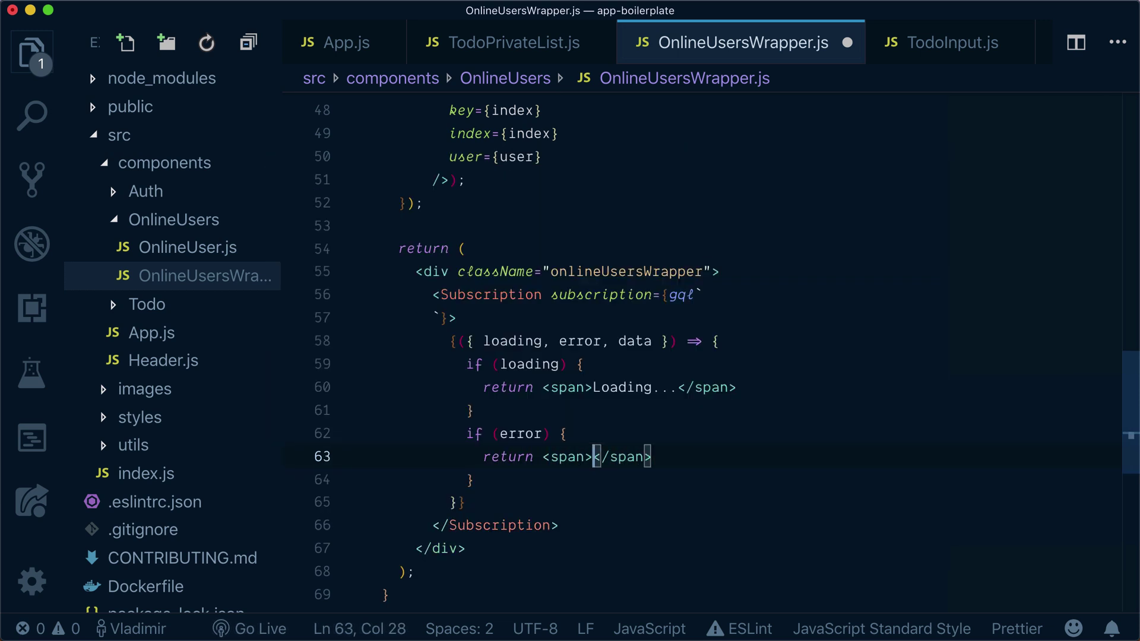
pyautogui.write('Error!!')
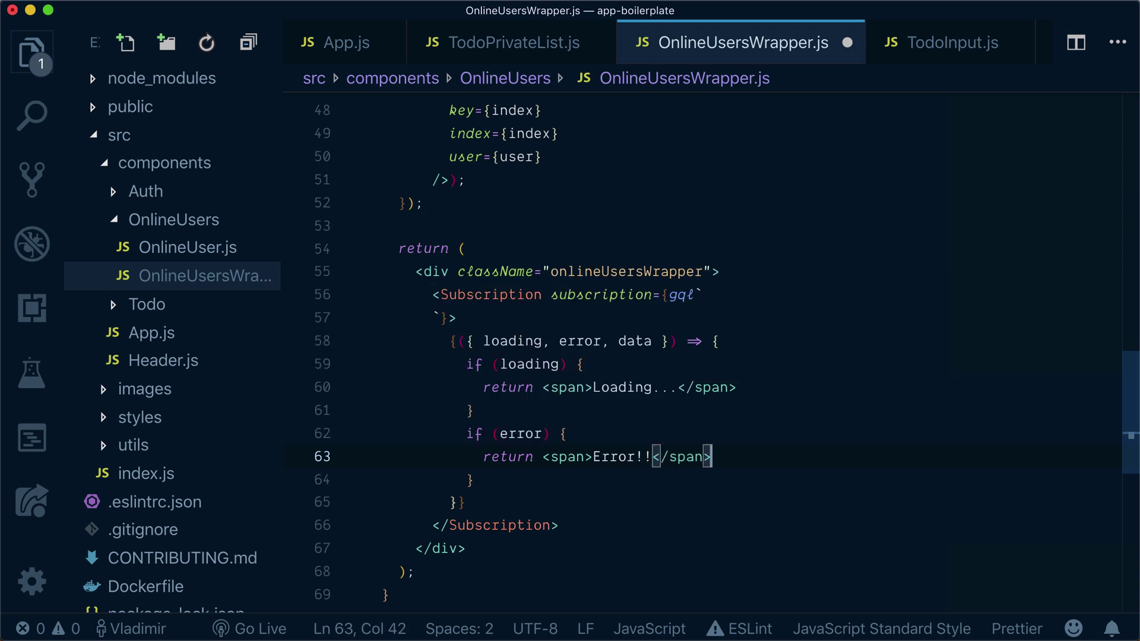
pyautogui.press('Down')
pyautogui.press('Return')
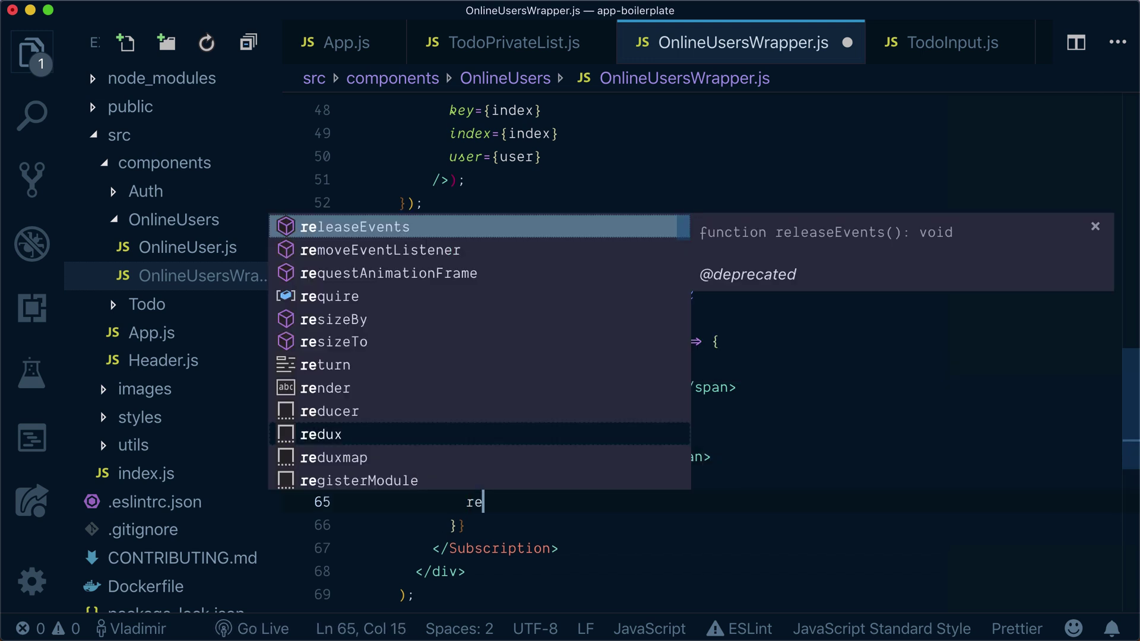
# Add an empty if (data) block and start the final return line.
pyautogui.press('BackSpace')
pyautogui.press('BackSpace')
pyautogui.write('if (dat')
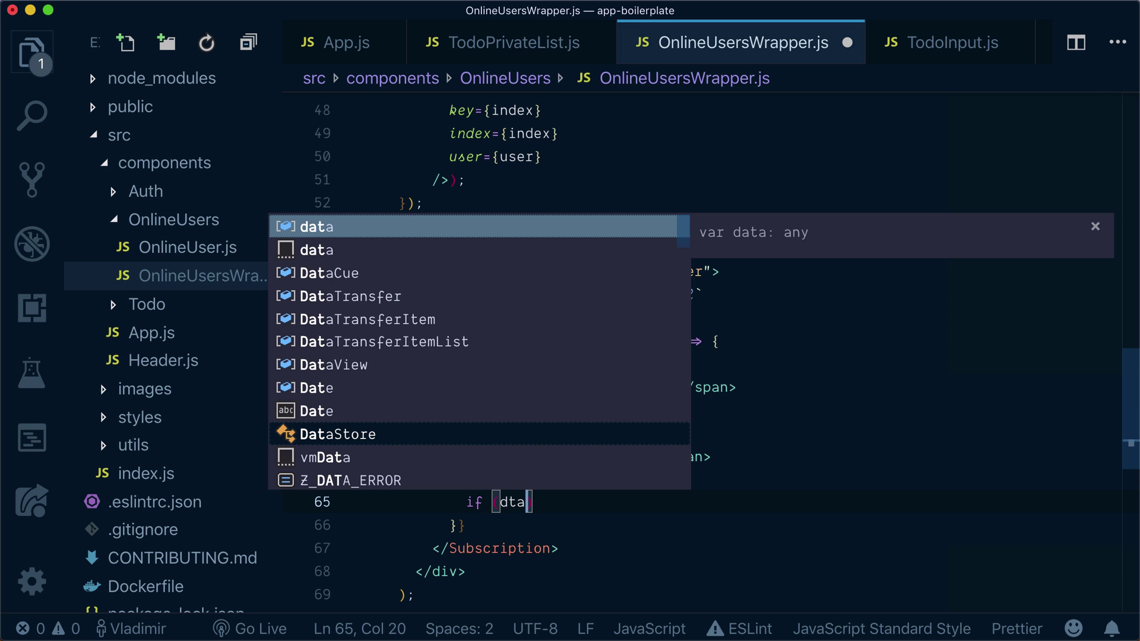
pyautogui.write('a) {')
pyautogui.press('Return')
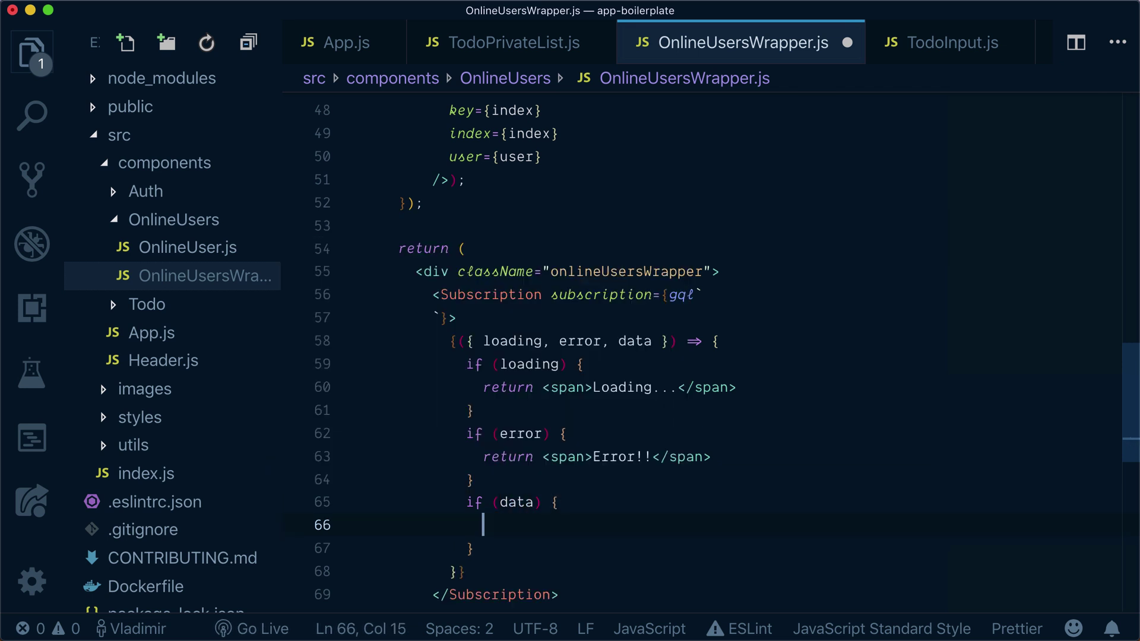
pyautogui.press('Down')
pyautogui.press('Return')
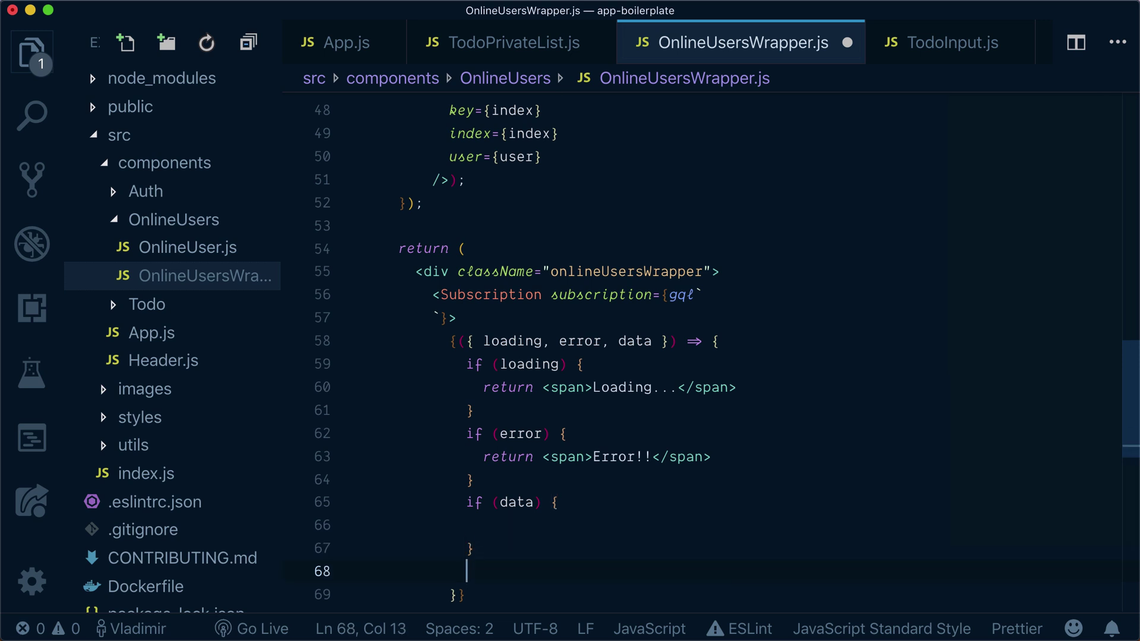
pyautogui.write('return ')
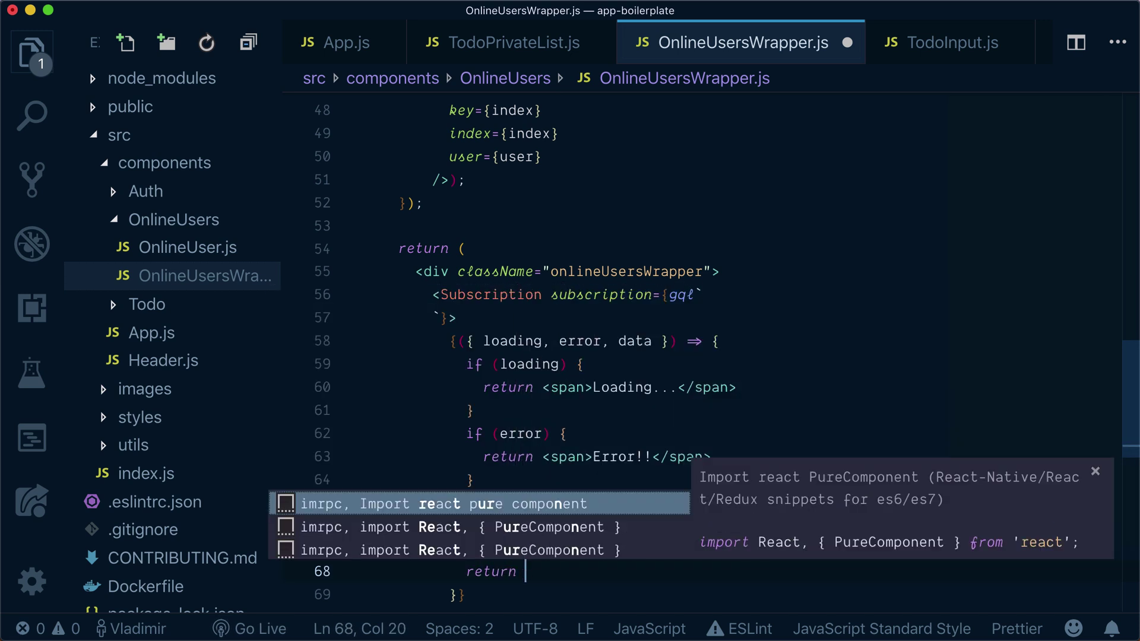
pyautogui.write('<Fr')
# Rewrite the final return as a multi-line Fragment with an indented blank line inside.
pyautogui.press('BackSpace')
pyautogui.press('BackSpace')
pyautogui.write('>')
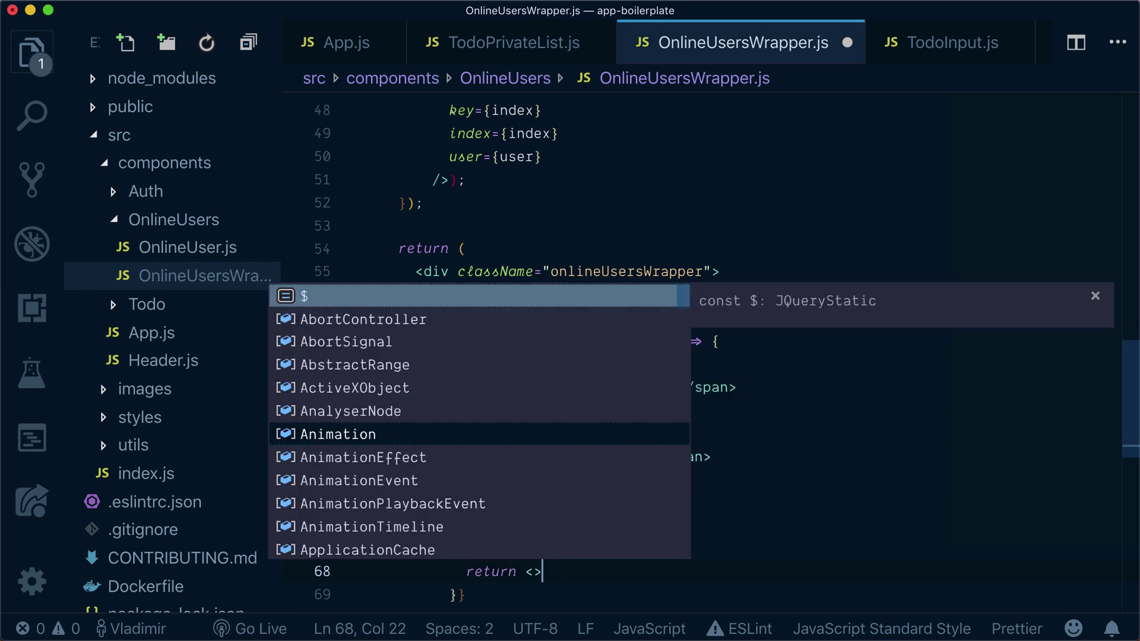
pyautogui.press('Escape')
pyautogui.press('BackSpace')
pyautogui.press('BackSpace')
pyautogui.write('(')
pyautogui.press('Return')
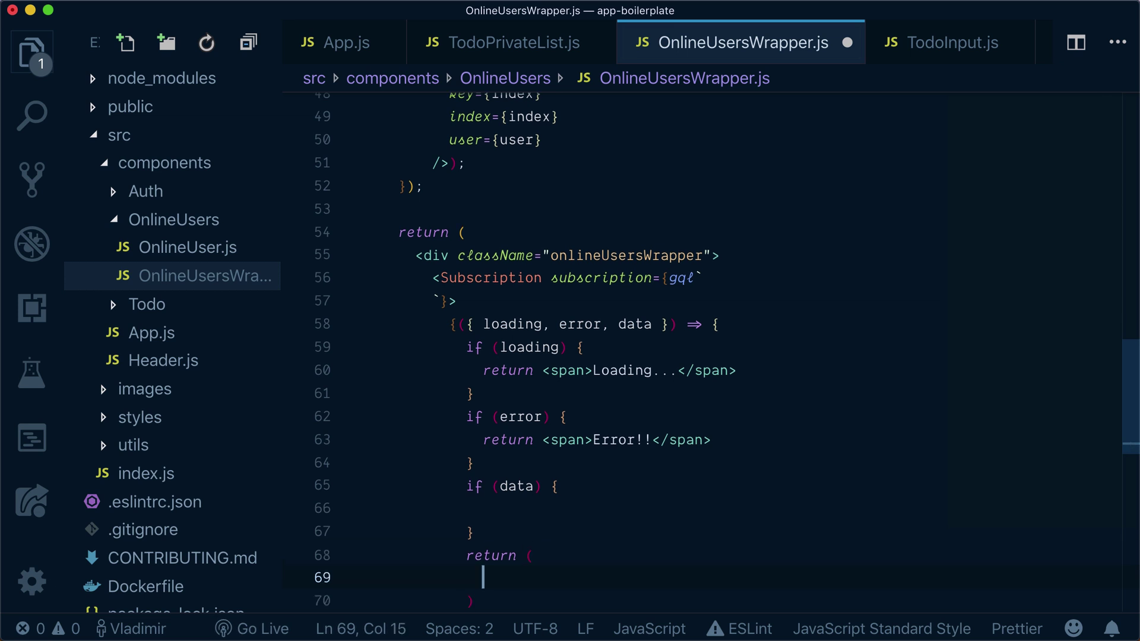
pyautogui.write('<>')
pyautogui.press('Return')
pyautogui.write('</')
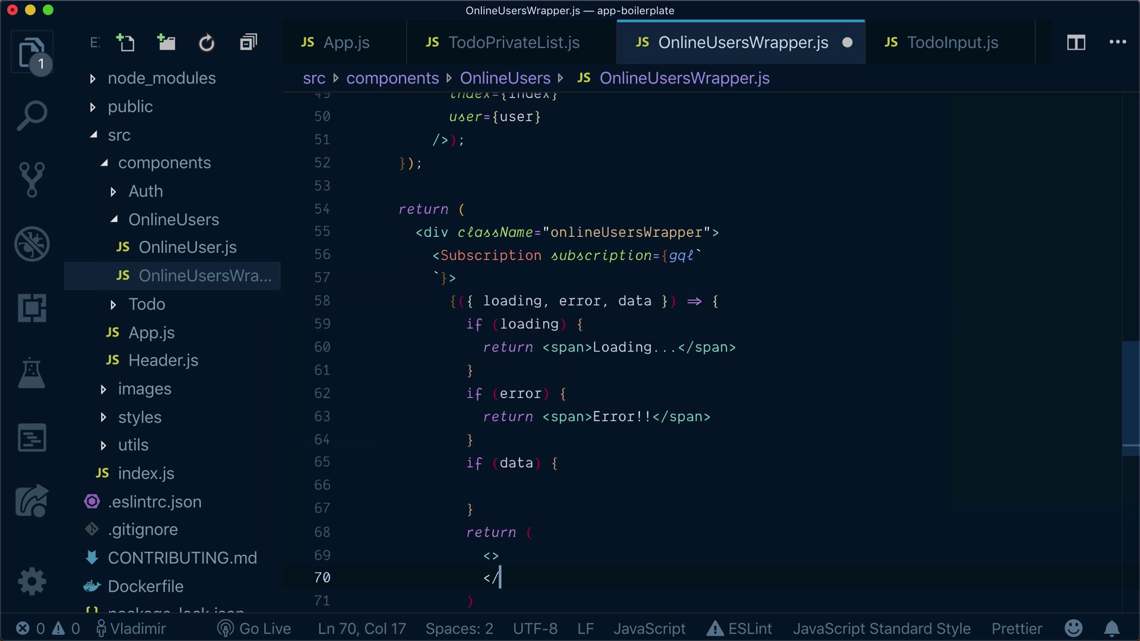
pyautogui.write('>')
pyautogui.scroll(-1, 727, 351)
pyautogui.press('Up')
pyautogui.press('Return')
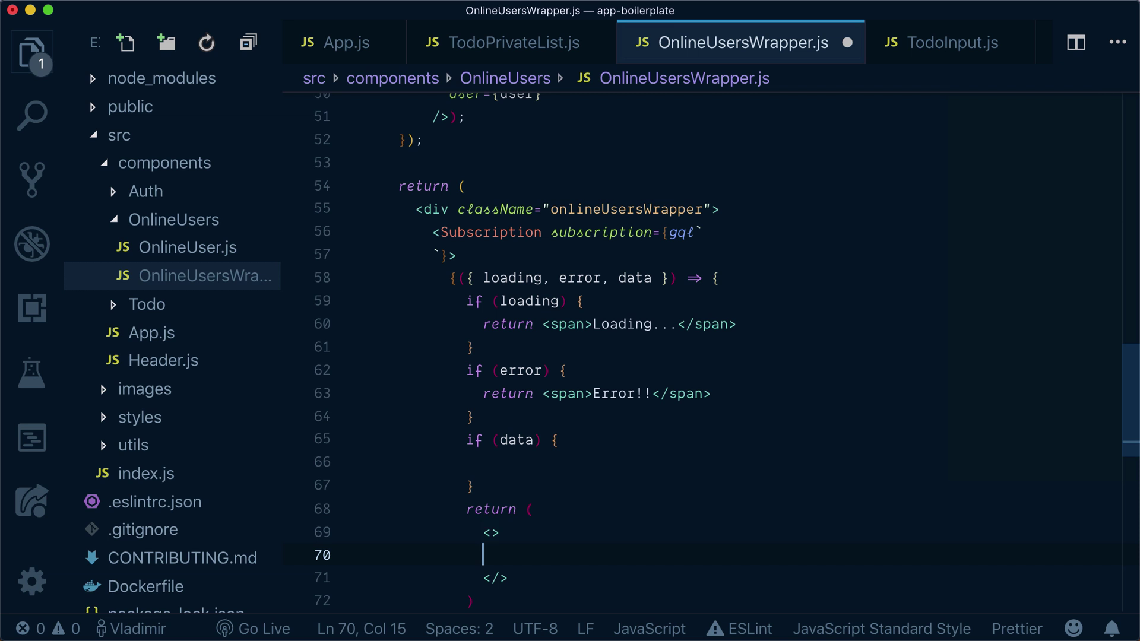
pyautogui.press('Tab')
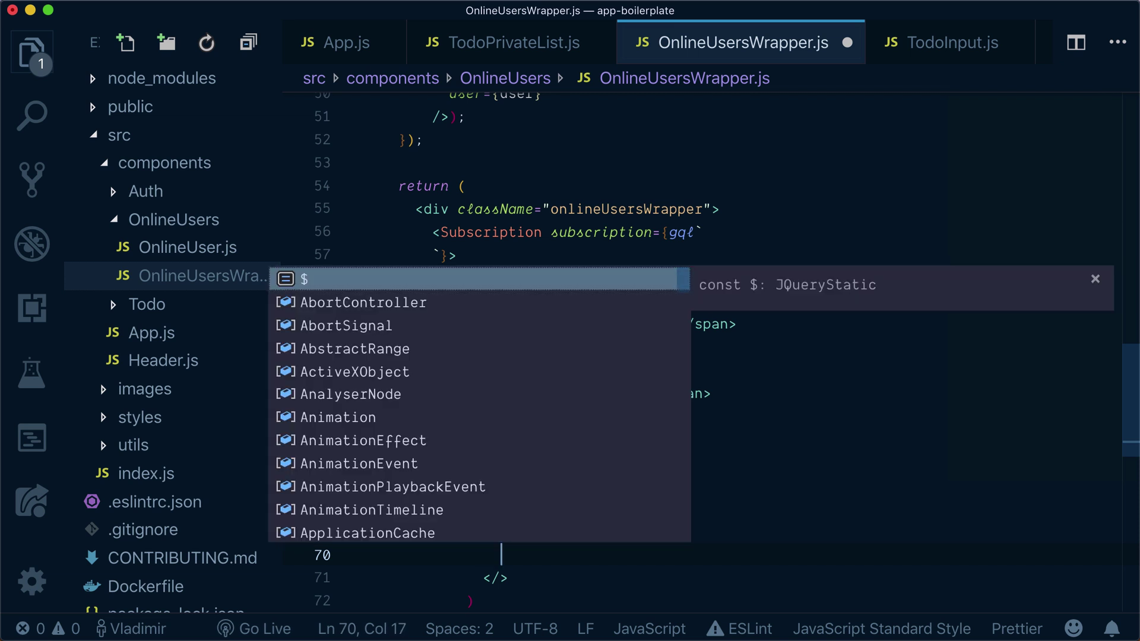
# Paste the slider header and users list markup into the Fragment and indent it.
pyautogui.write('<div className="sliderHeader">           Online users - {this.state.onlineUsers.length}         </div>          { onlineUsersList }')
pyautogui.scroll(-3, 570, 445)
pyautogui.scroll(-4, 571, 459)
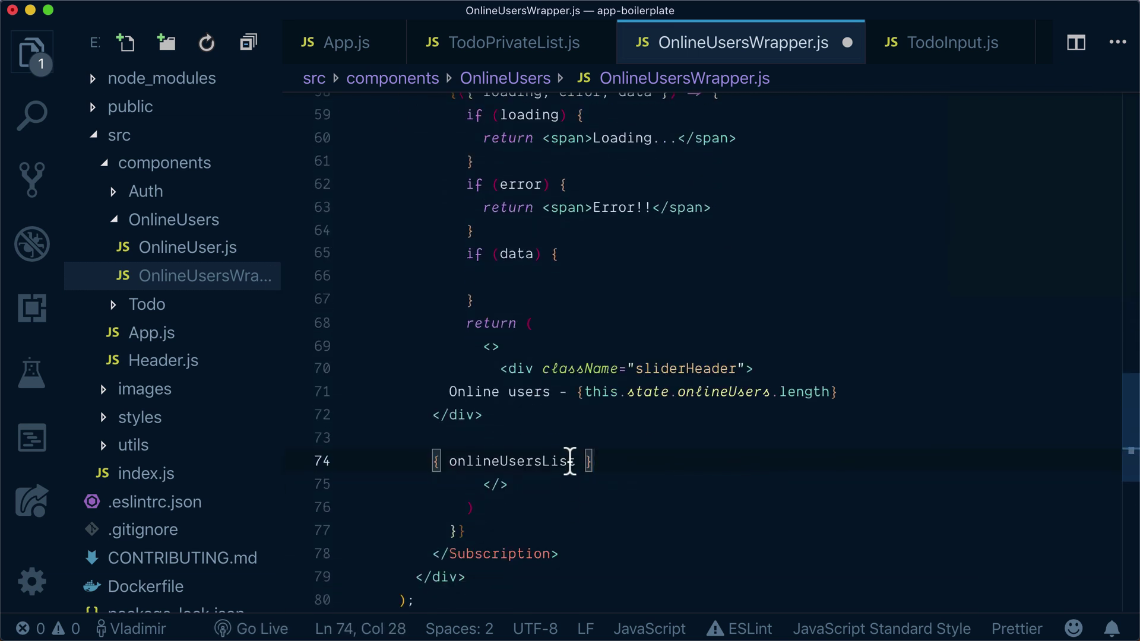
pyautogui.keyDown('shift'); pyautogui.click(440, 391); pyautogui.keyUp('shift')
pyautogui.press('Tab')
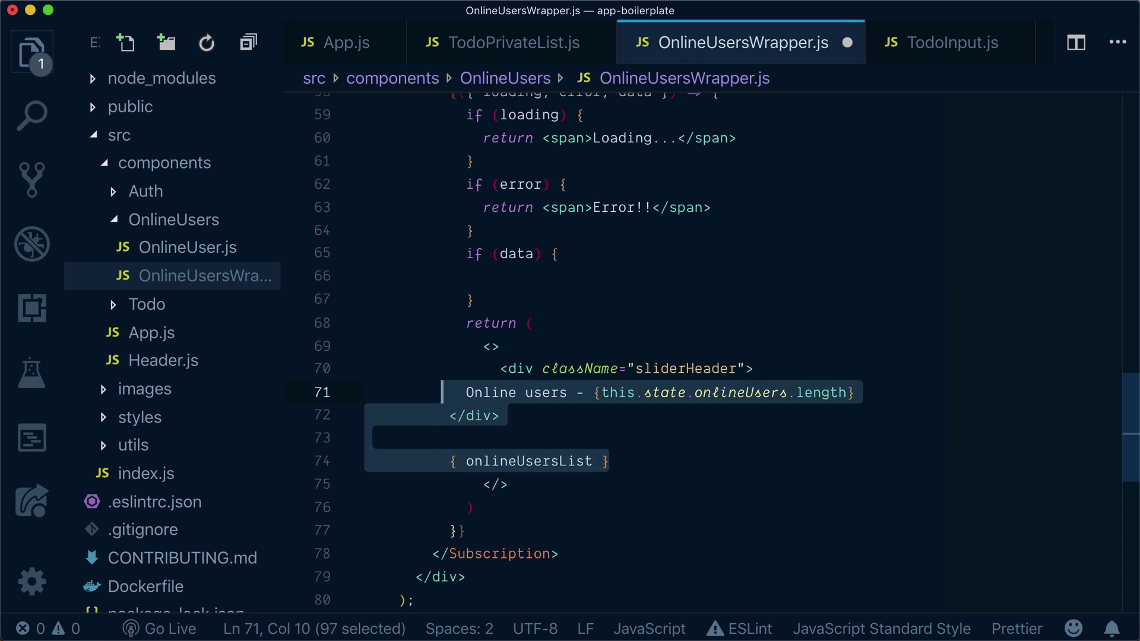
pyautogui.press('Tab')
pyautogui.press('Tab')
pyautogui.press('Tab')
pyautogui.click(540, 346)
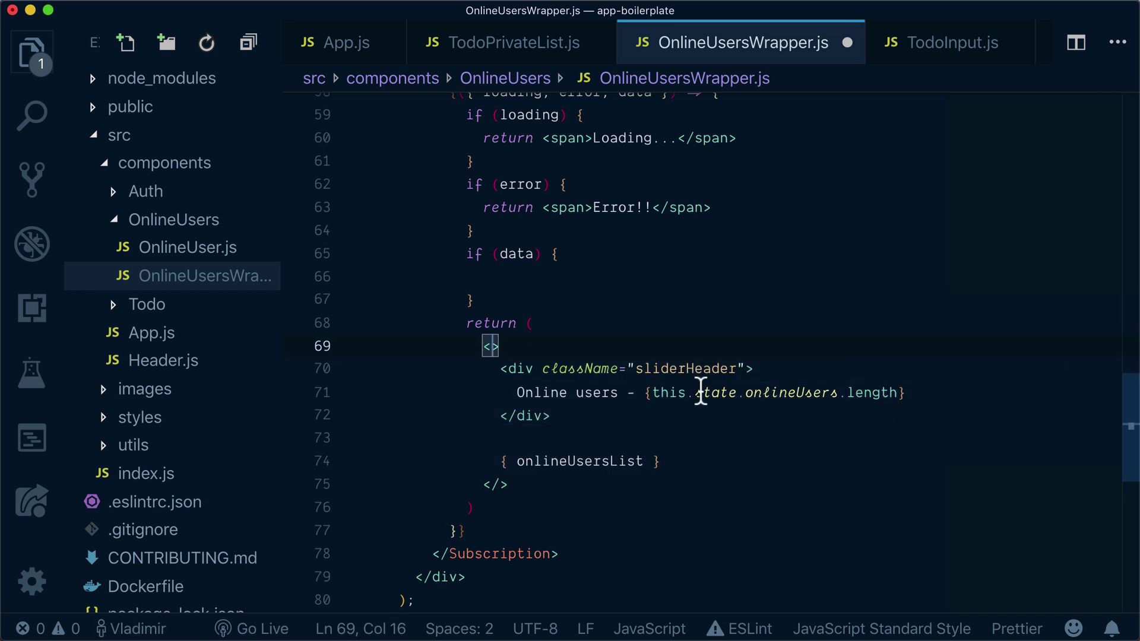
pyautogui.scroll(2, 701, 390)
pyautogui.scroll(2, 701, 388)
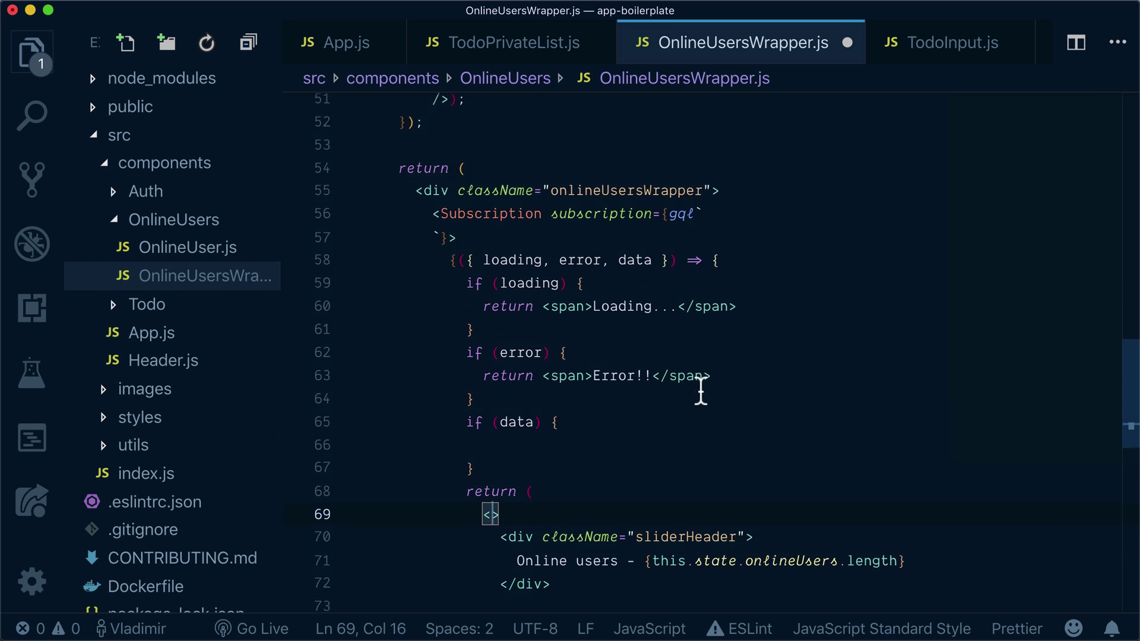
pyautogui.scroll(2, 701, 390)
pyautogui.scroll(1, 701, 390)
# Open a blank line inside the gql template, then switch to the browser desktop.
pyautogui.click(735, 320)
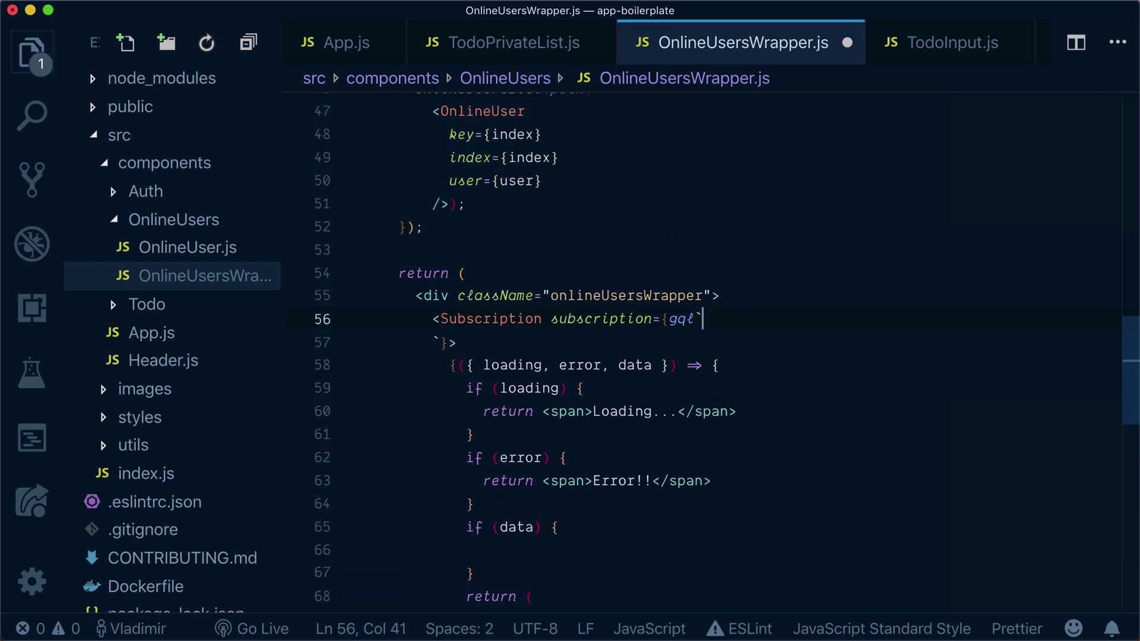
pyautogui.press('Return')
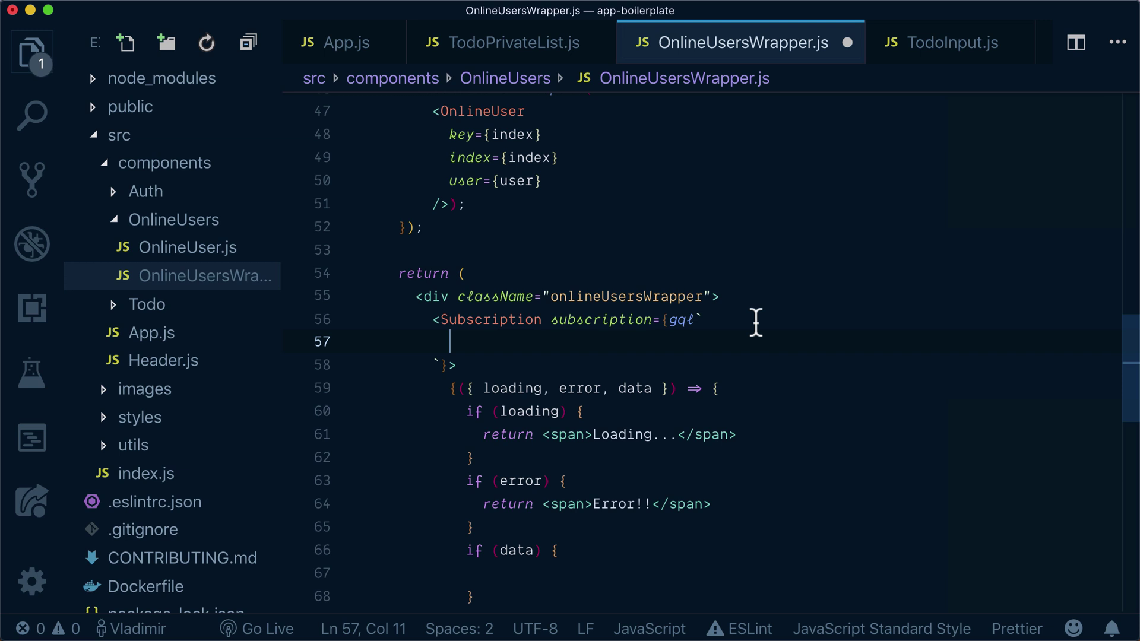
pyautogui.hotkey('ctrl', 'Up')
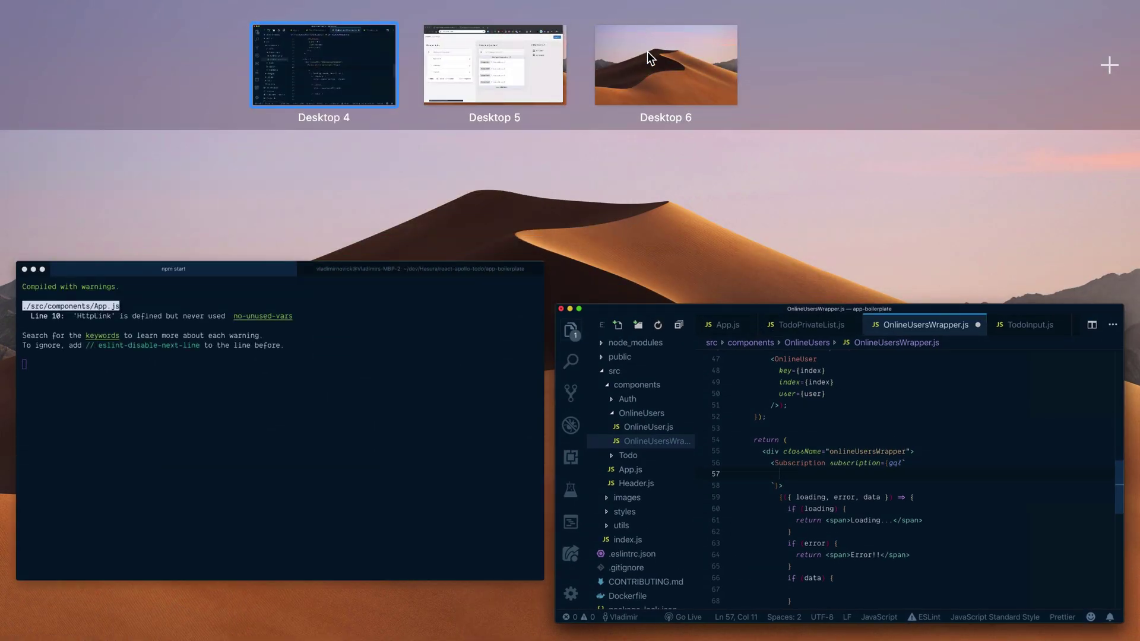
pyautogui.click(512, 54)
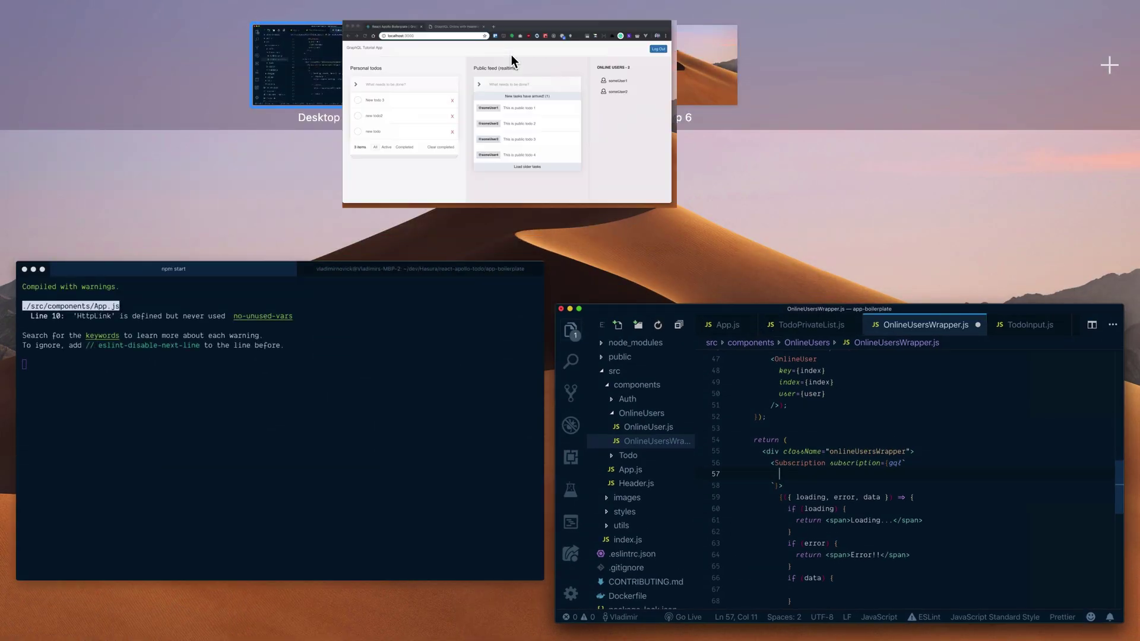
# In GraphiQL, add order_by: { user: { name: asc }} and the id field to online_users.
pyautogui.click(407, 27)
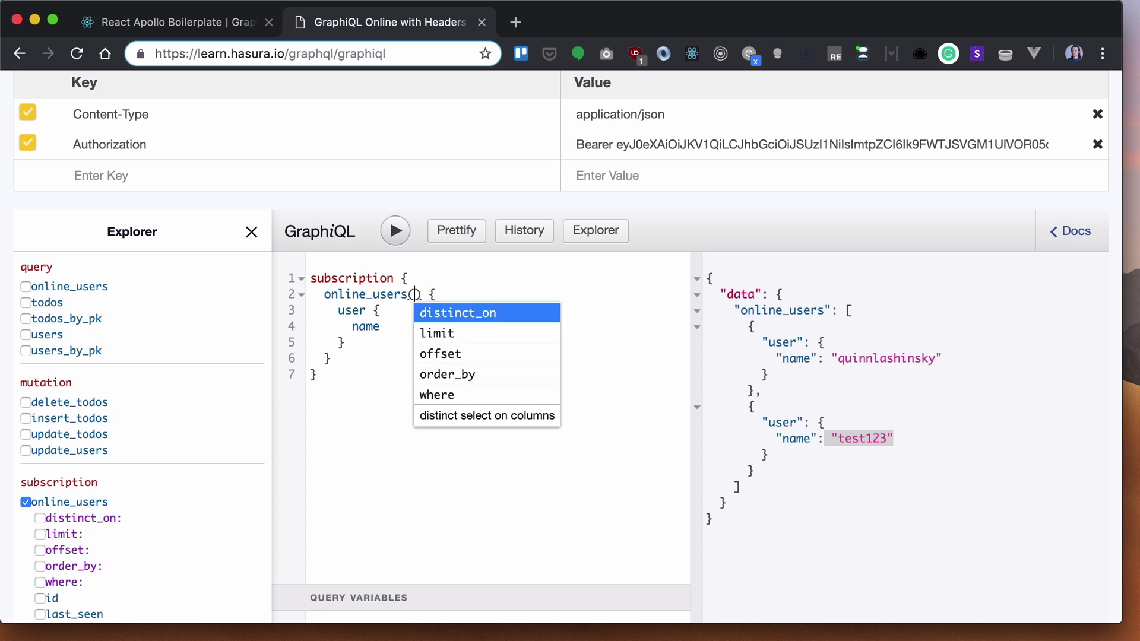
pyautogui.write('or')
pyautogui.press('Return')
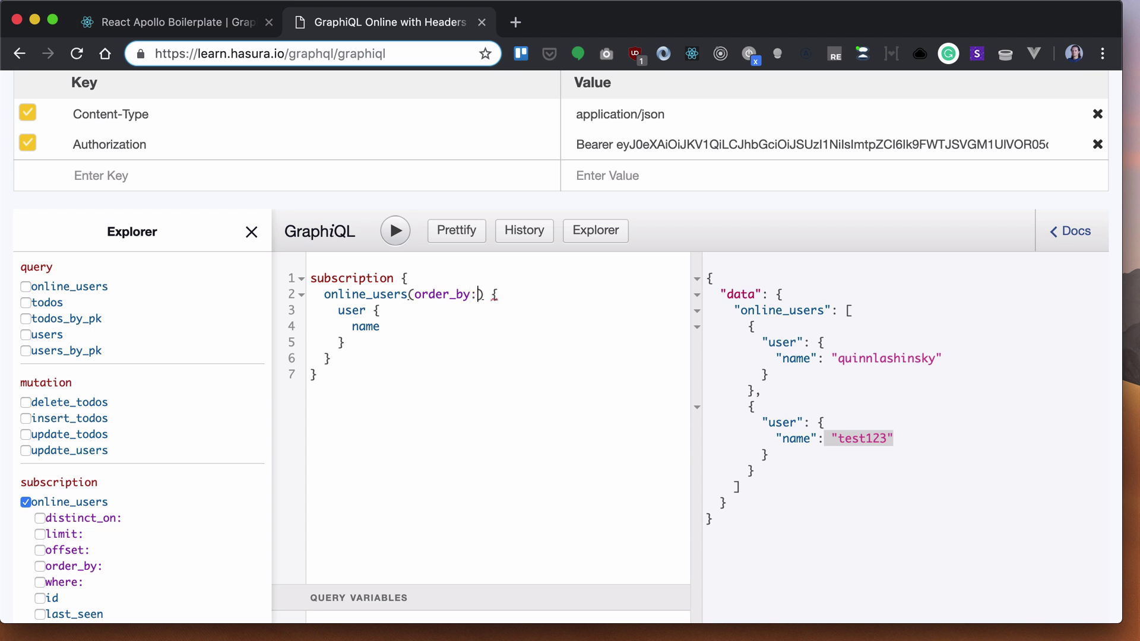
pyautogui.write('{ user')
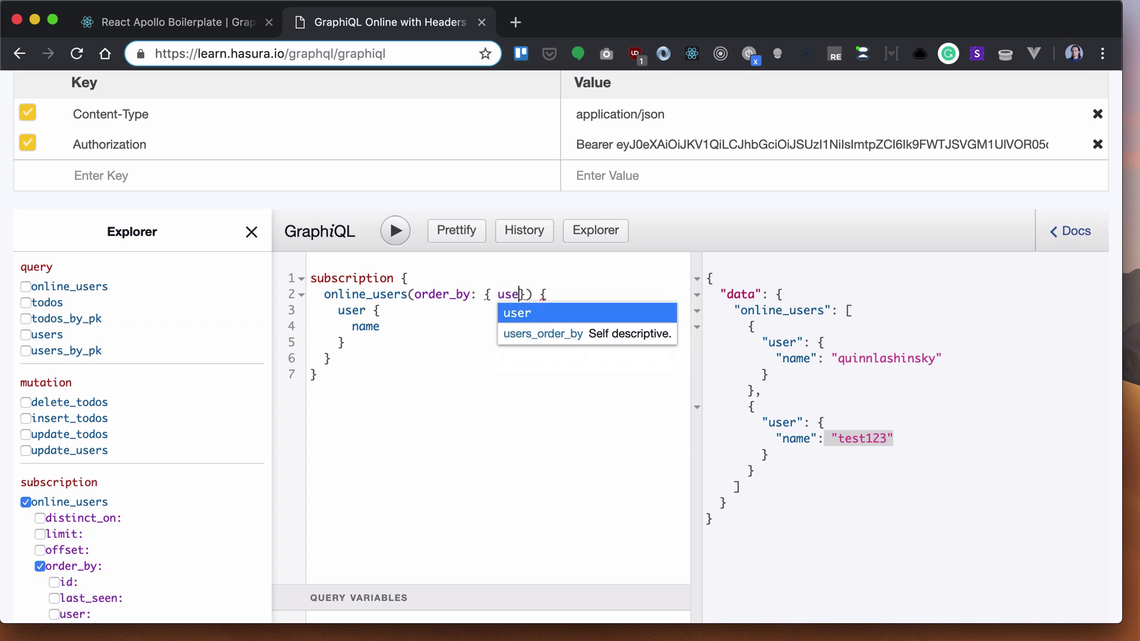
pyautogui.write(':{ ')
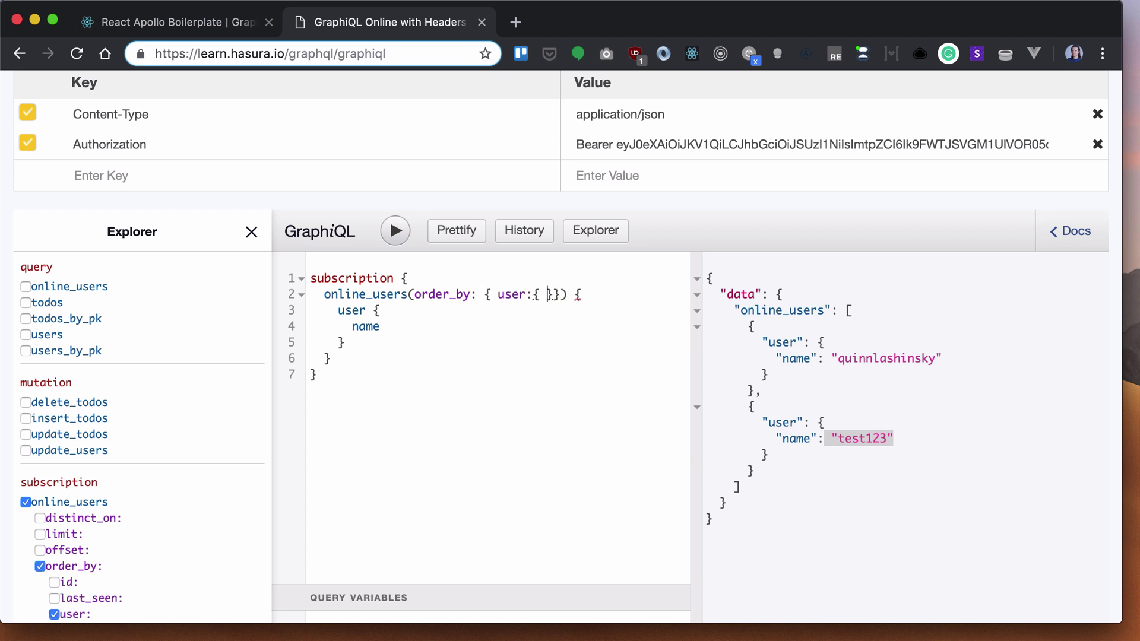
pyautogui.write('name:')
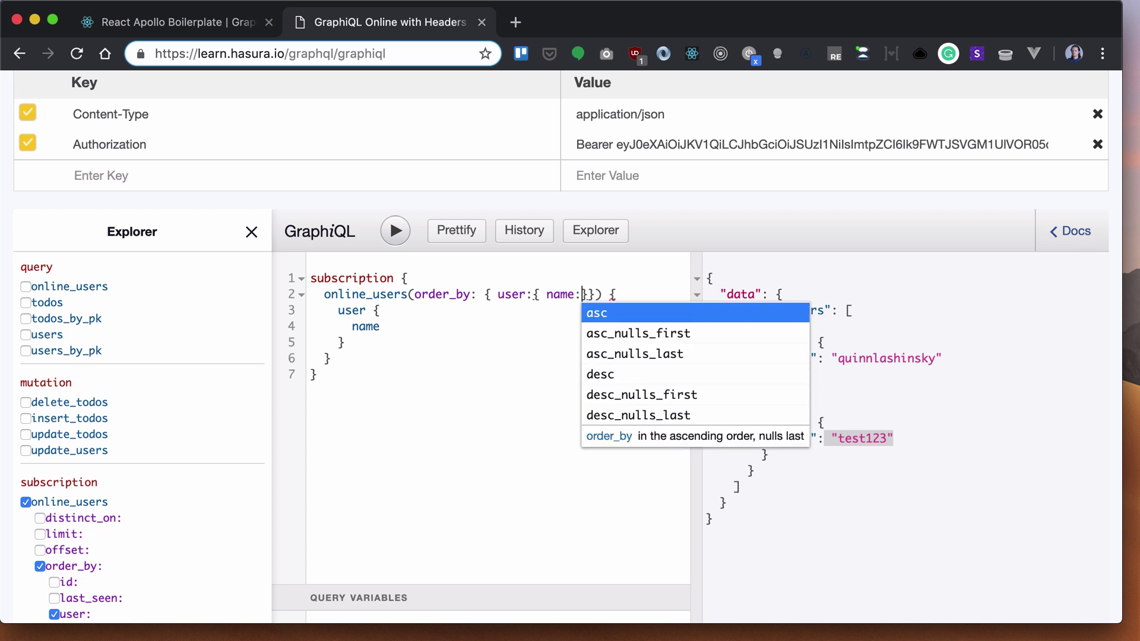
pyautogui.write('asc')
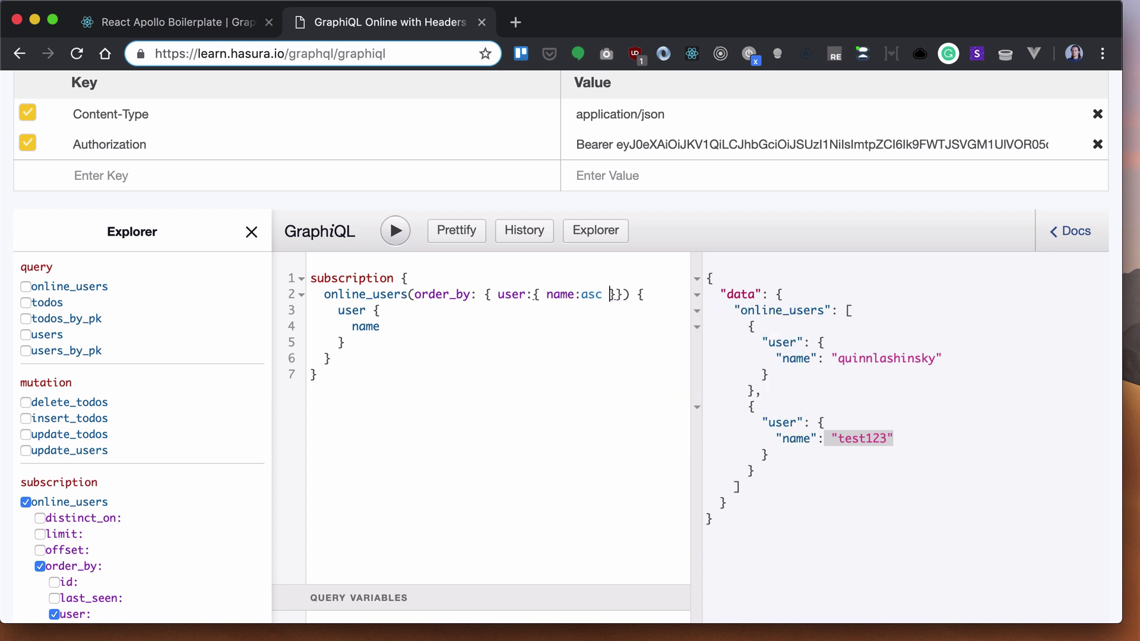
pyautogui.press('End')
pyautogui.press('Return')
pyautogui.write('d')
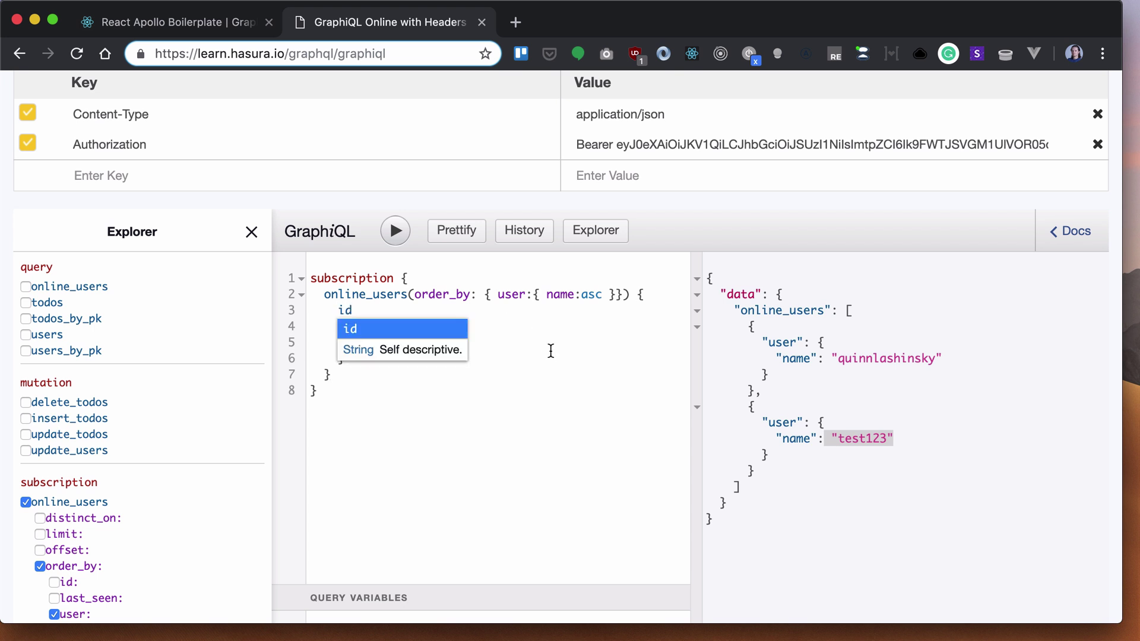
pyautogui.moveTo(551, 351); pyautogui.dragTo(518, 339)
pyautogui.click(502, 350)
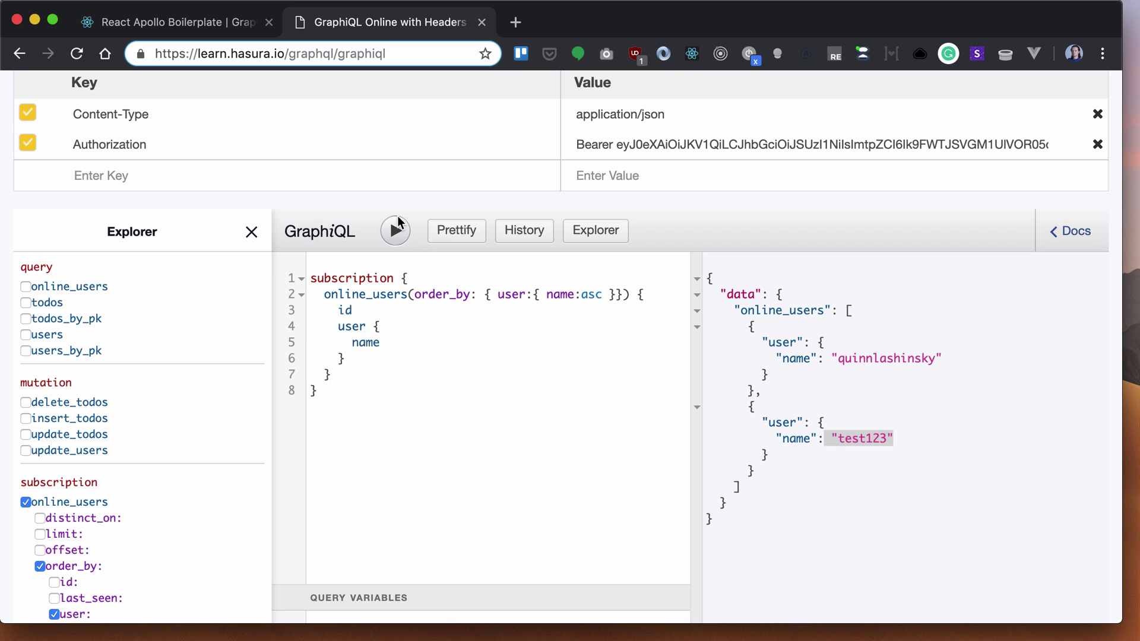
# Run and stop the subscription, then select the whole query to copy it.
pyautogui.click(397, 230)
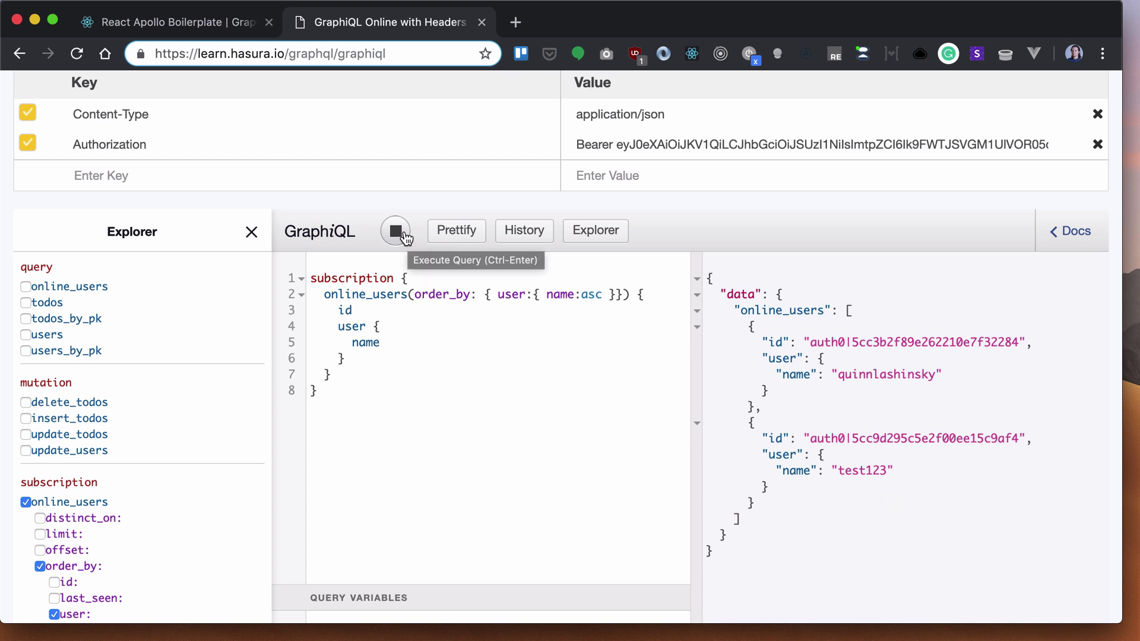
pyautogui.click(397, 231)
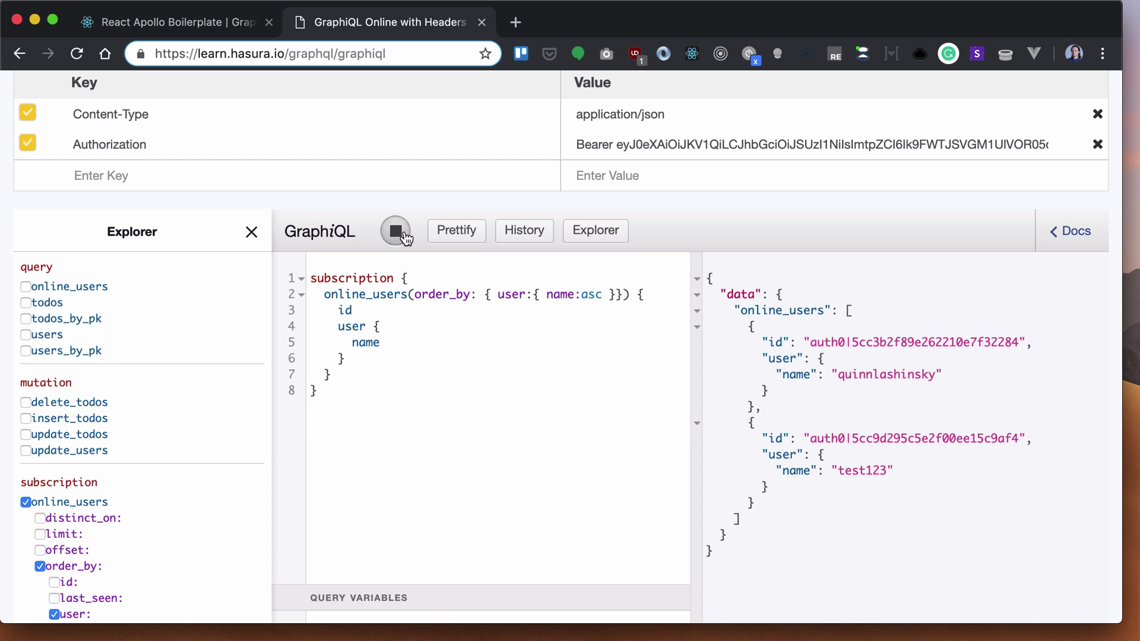
pyautogui.click(401, 441)
pyautogui.hotkey('ctrl', 'a')
pyautogui.hotkey('ctrl', 'c')
# Paste the sorted online_users query into the gql template and indent lines 58–64.
pyautogui.hotkey('ctrl', 'Up')
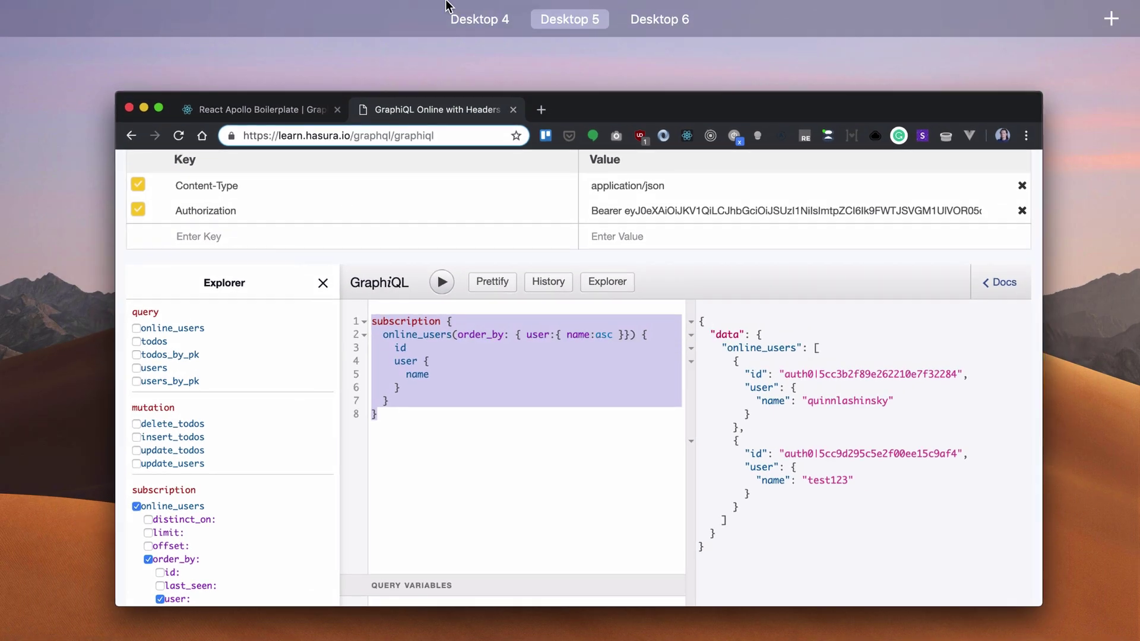
pyautogui.hotkey('ctrl', 'Right')
pyautogui.hotkey('ctrl', 'v')
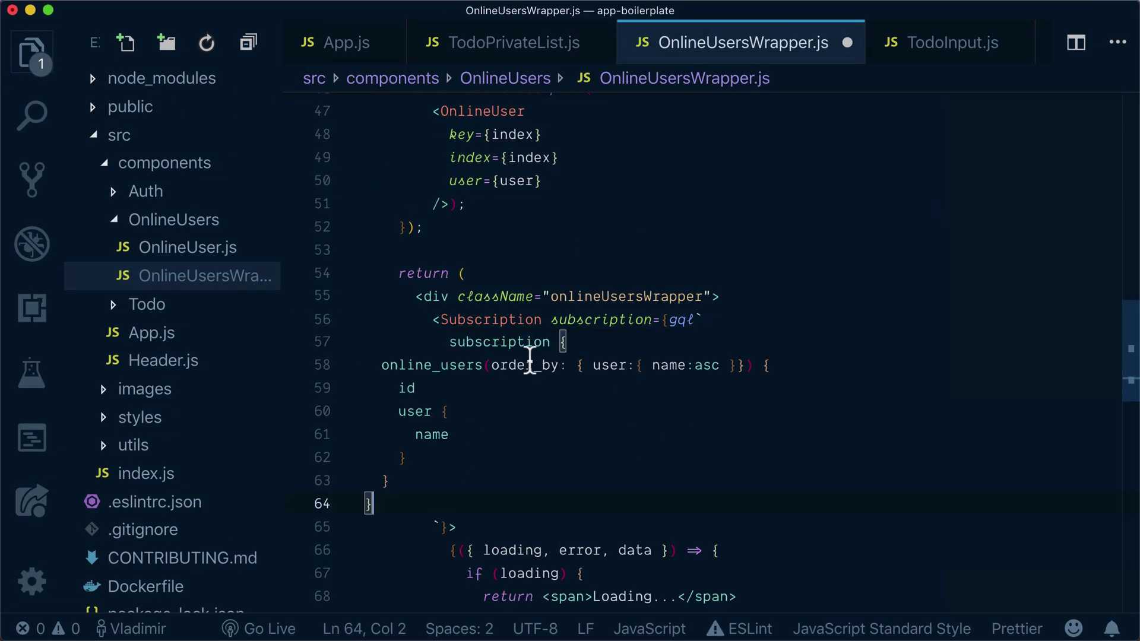
pyautogui.keyDown('shift'); pyautogui.click(383, 366); pyautogui.keyUp('shift')
pyautogui.press('Tab')
pyautogui.press('Tab')
pyautogui.press('Tab')
pyautogui.press('Tab')
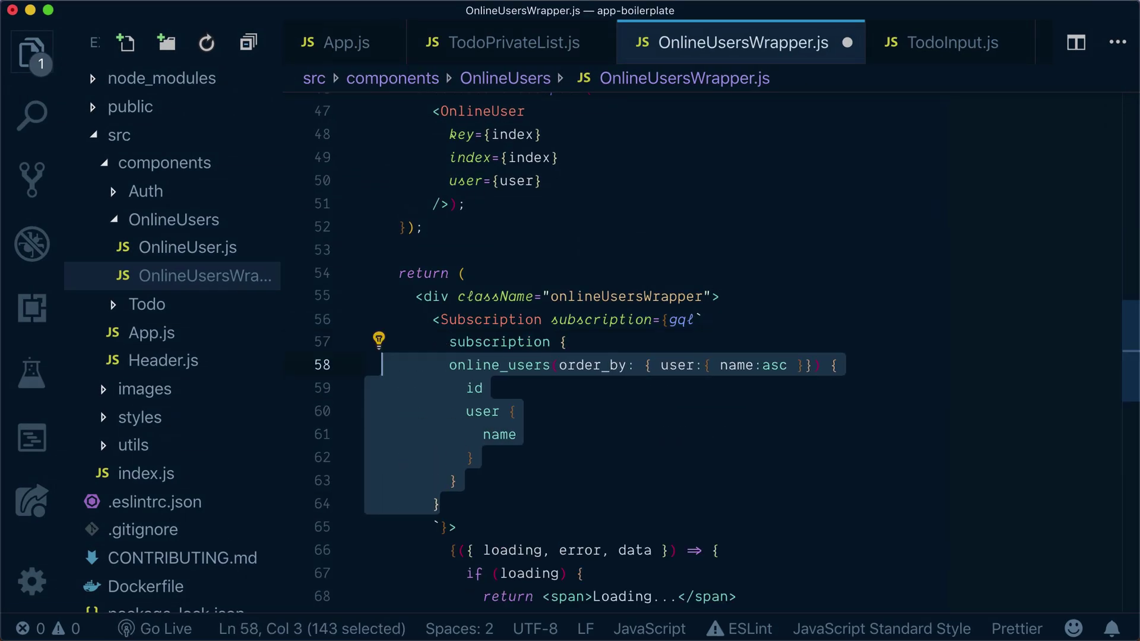
pyautogui.press('Tab')
pyautogui.click(532, 413)
pyautogui.scroll(-2, 611, 499)
pyautogui.scroll(-2, 555, 183)
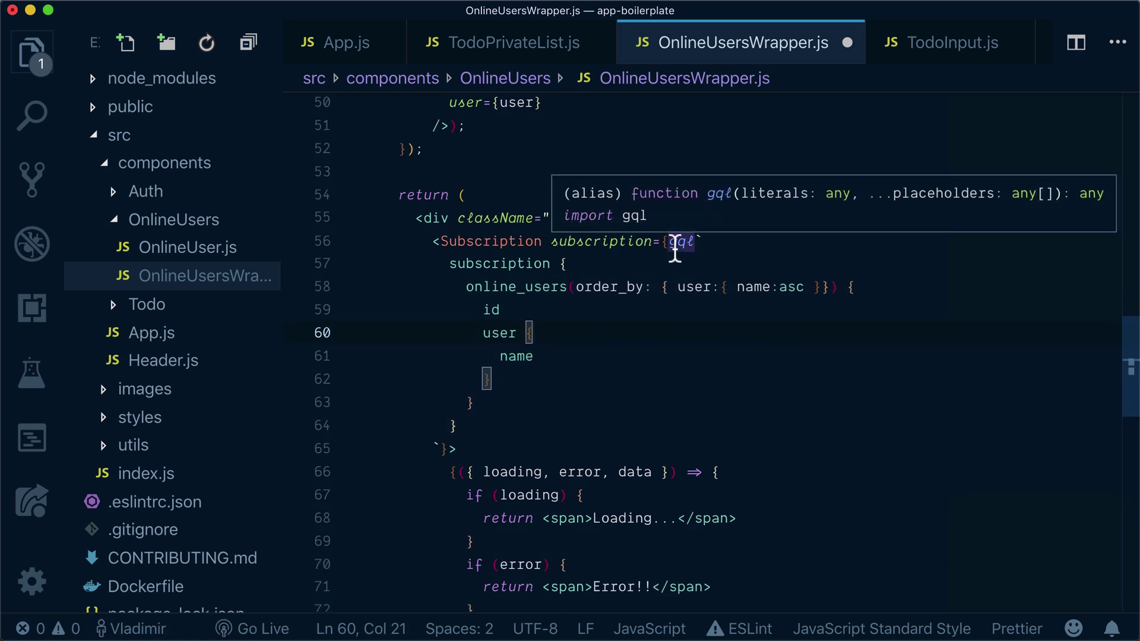
pyautogui.scroll(-2, 547, 395)
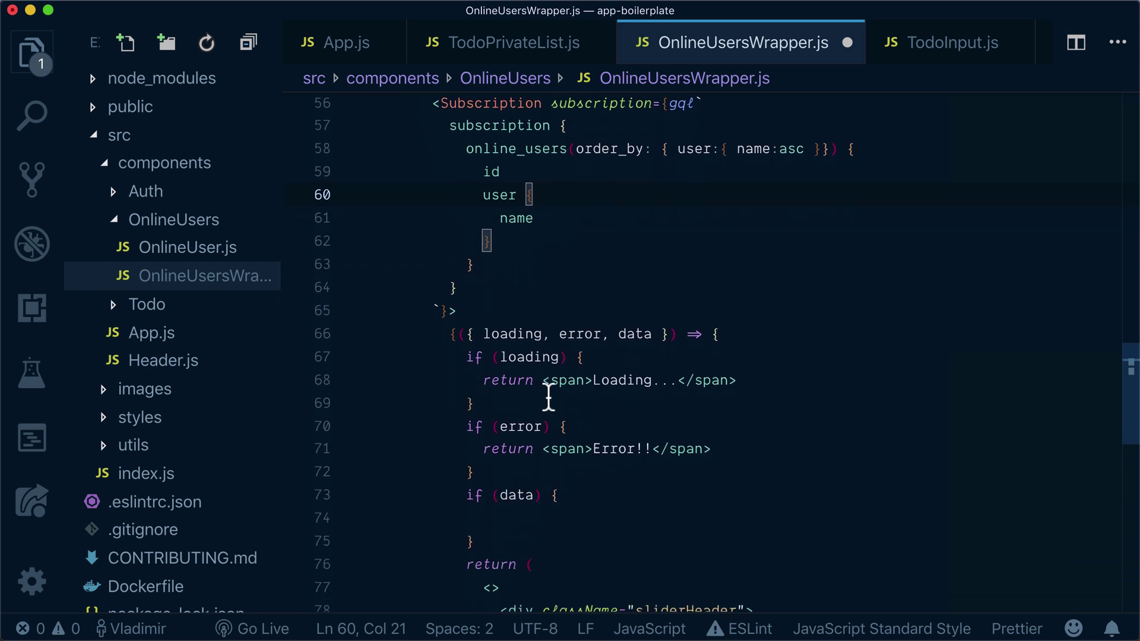
pyautogui.scroll(-3, 547, 395)
pyautogui.scroll(-1, 579, 360)
# Write const users = data.online_users; inside if (data) and begin the next declaration.
pyautogui.click(542, 331)
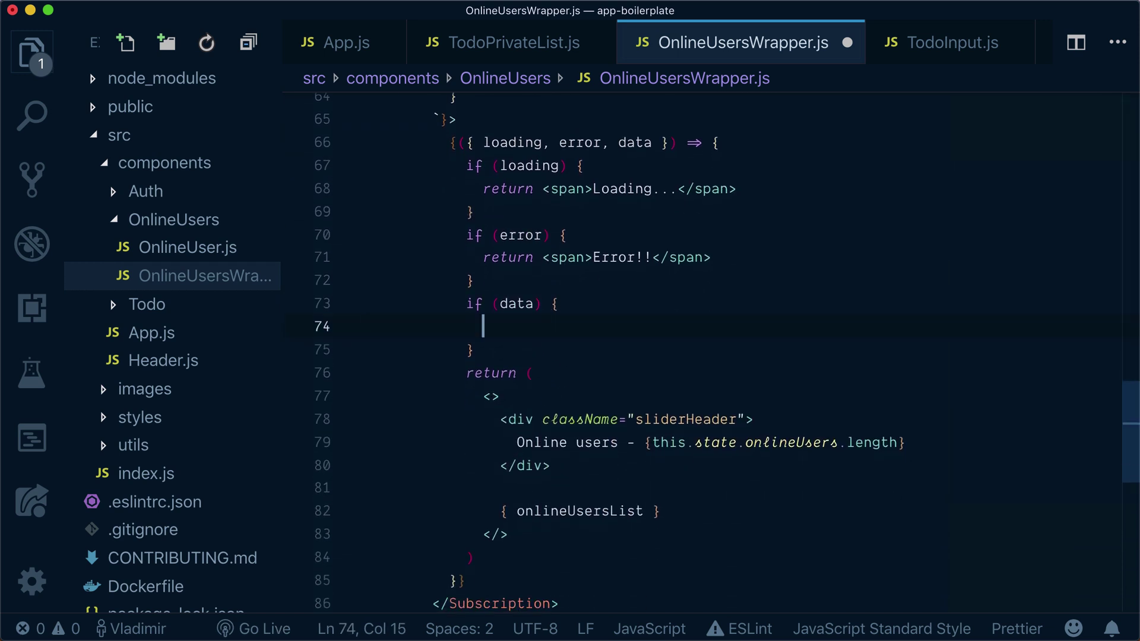
pyautogui.write('const ')
pyautogui.write('users = dat')
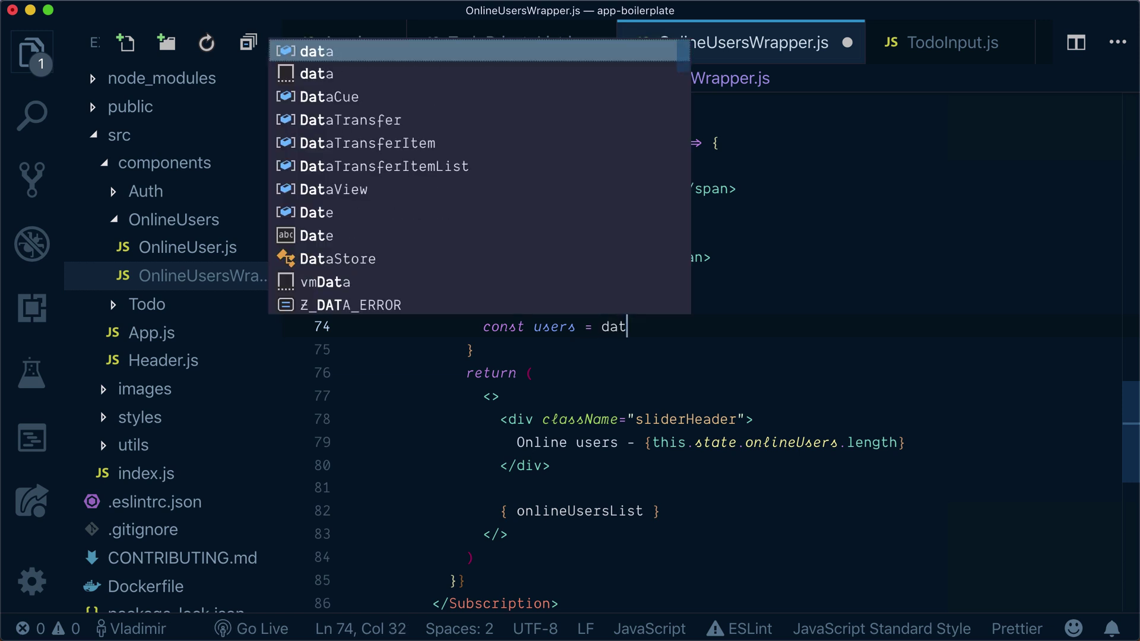
pyautogui.write('a.online')
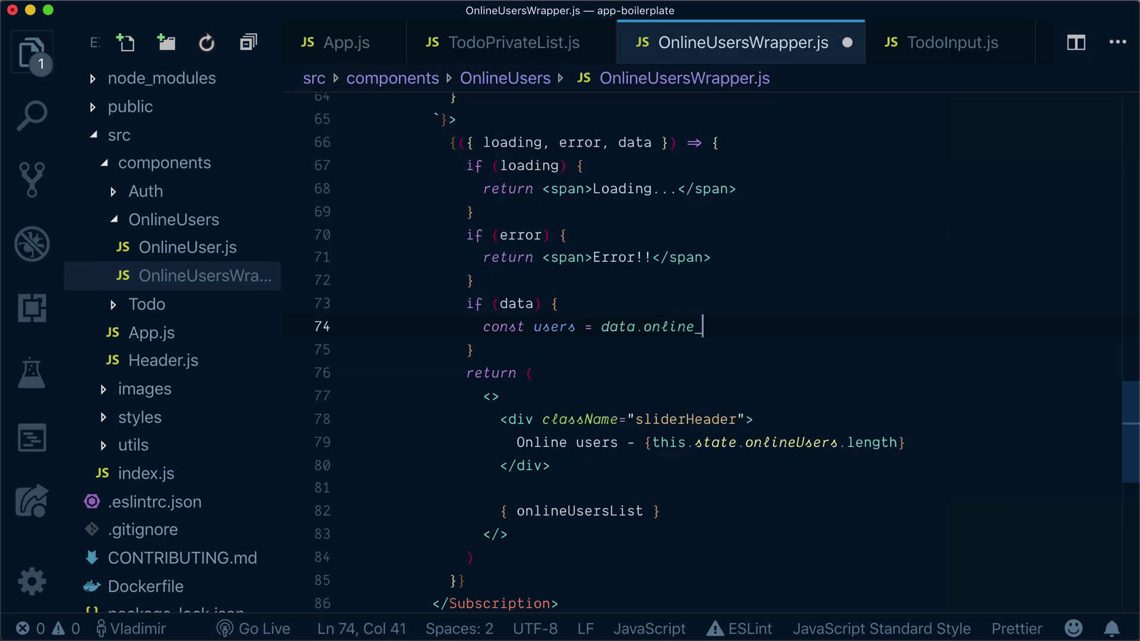
pyautogui.write('_users;')
pyautogui.press('Return')
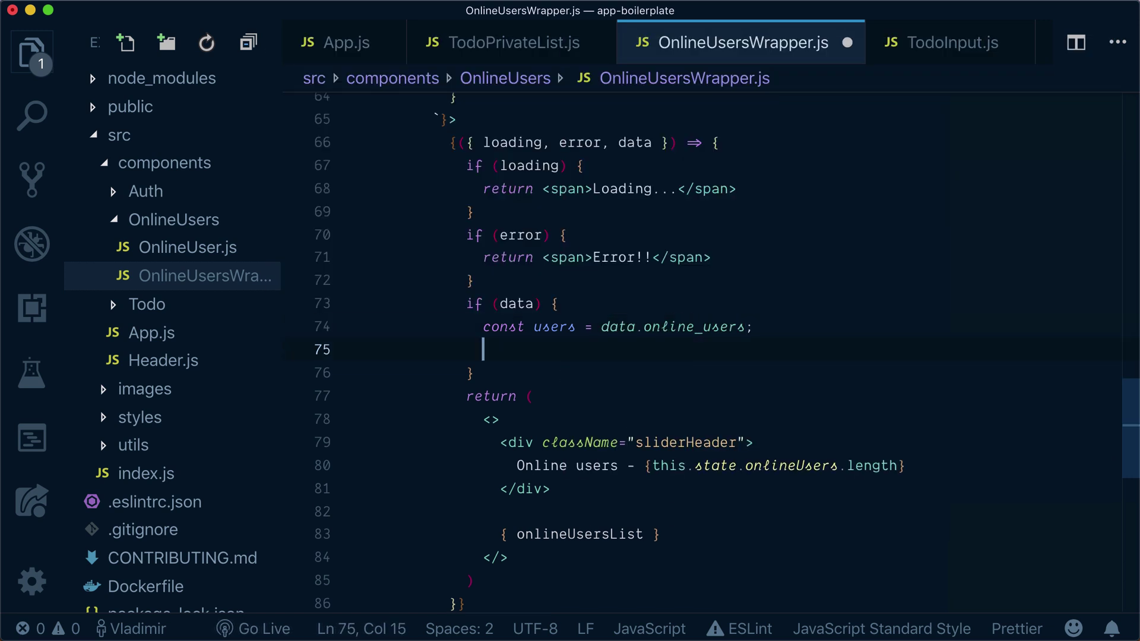
pyautogui.doubleClick(627, 534)
pyautogui.scroll(3, 651, 365)
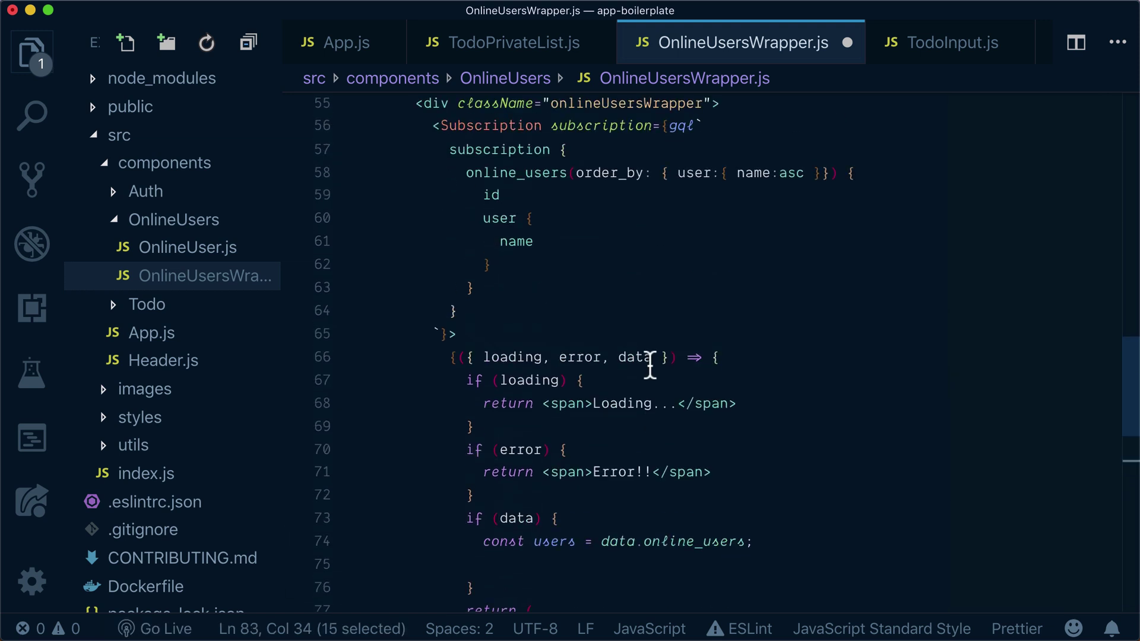
pyautogui.scroll(1, 651, 365)
pyautogui.scroll(1, 650, 366)
pyautogui.scroll(-4, 650, 366)
pyautogui.scroll(-1, 651, 366)
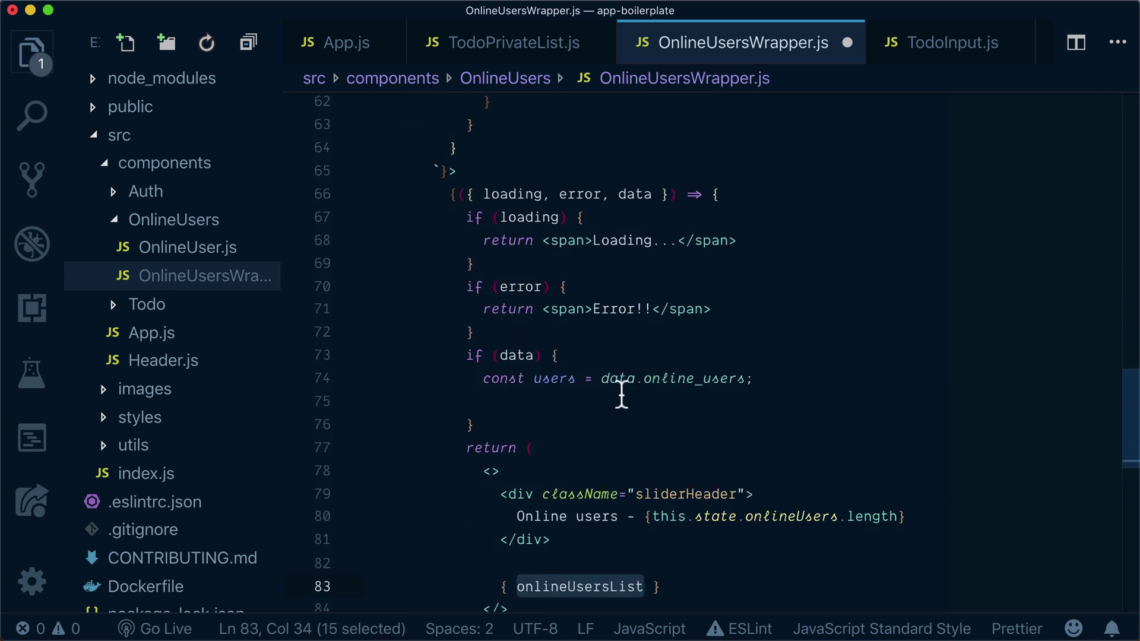
pyautogui.scroll(-2, 618, 395)
pyautogui.click(550, 378)
# Map users to <OnlineUser key={index} index={index} user={u.user} /> as onlineUsersList.
pyautogui.click(558, 359)
pyautogui.write('co')
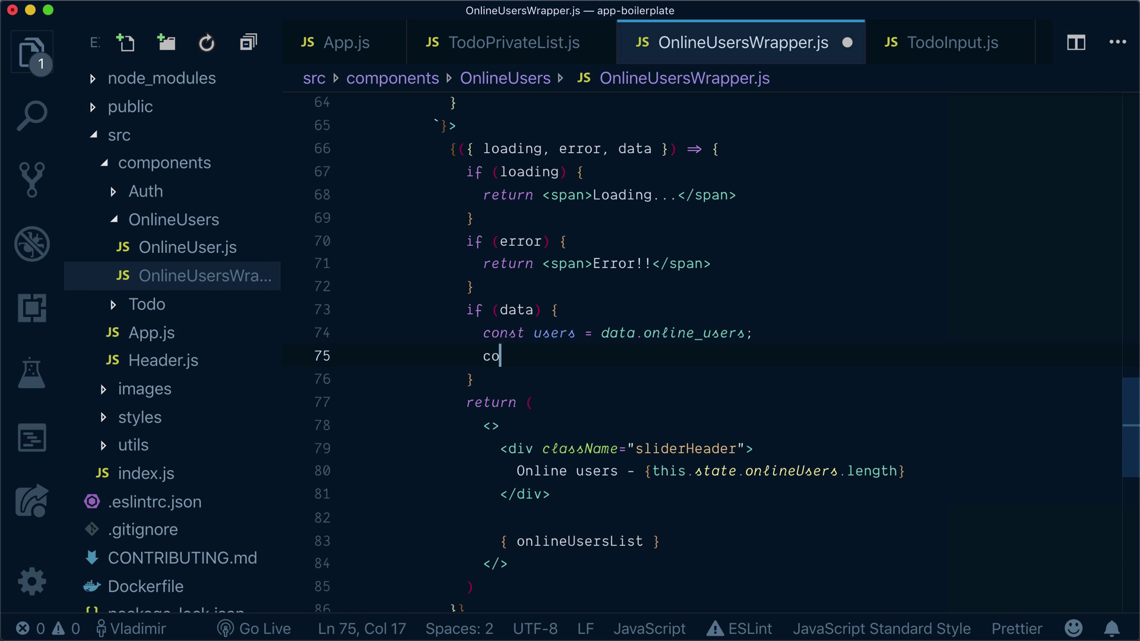
pyautogui.write('nst onlineUsersList')
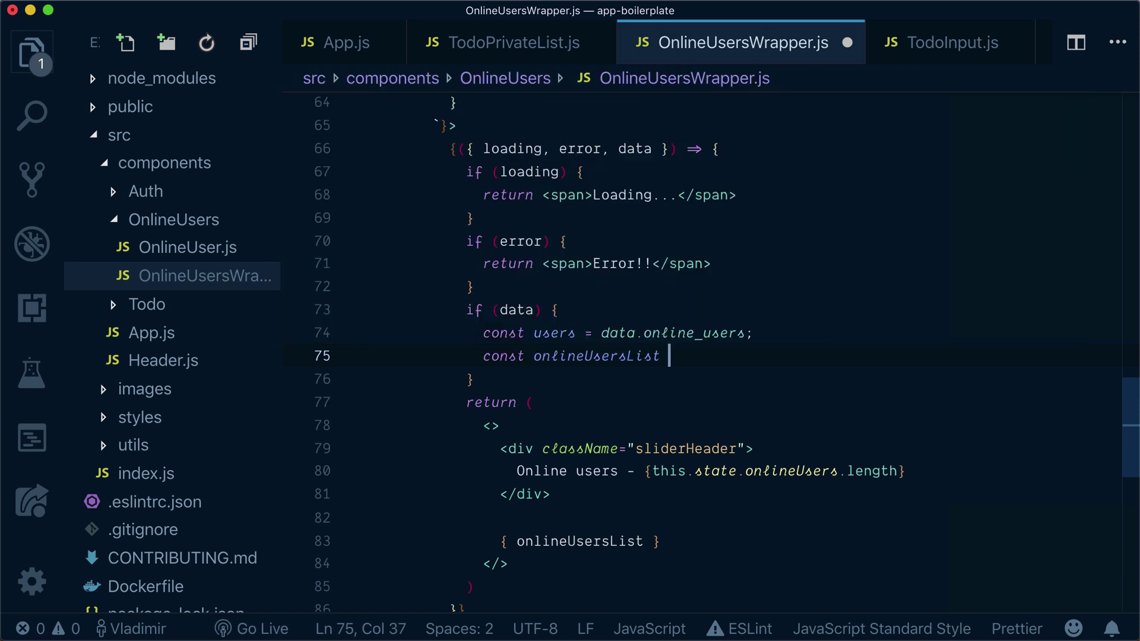
pyautogui.write(' = ')
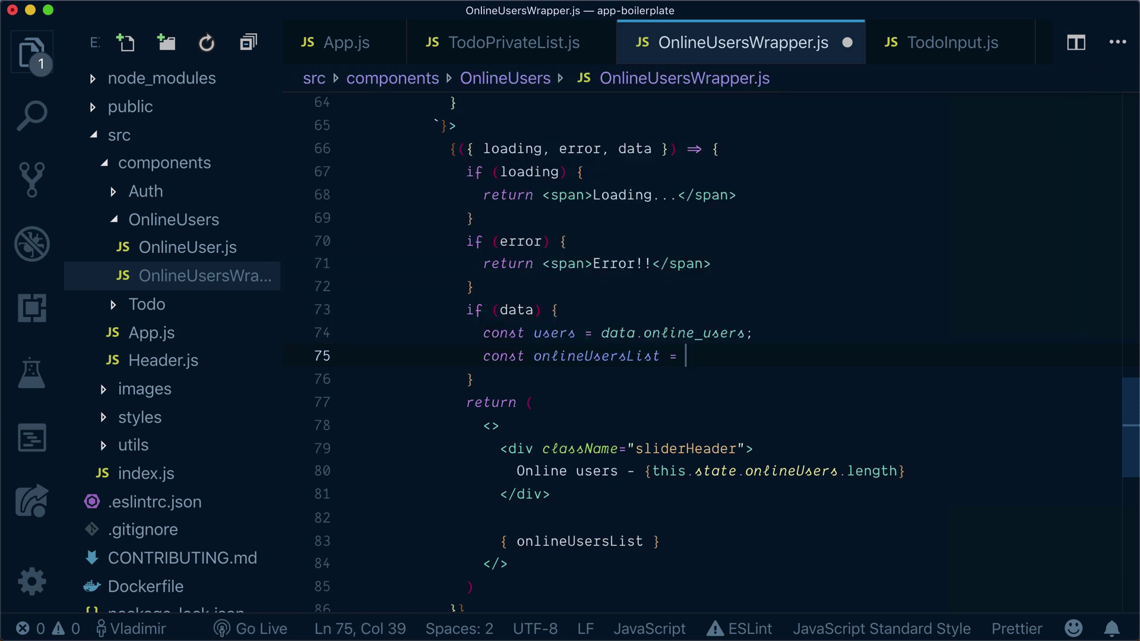
pyautogui.write('users.map')
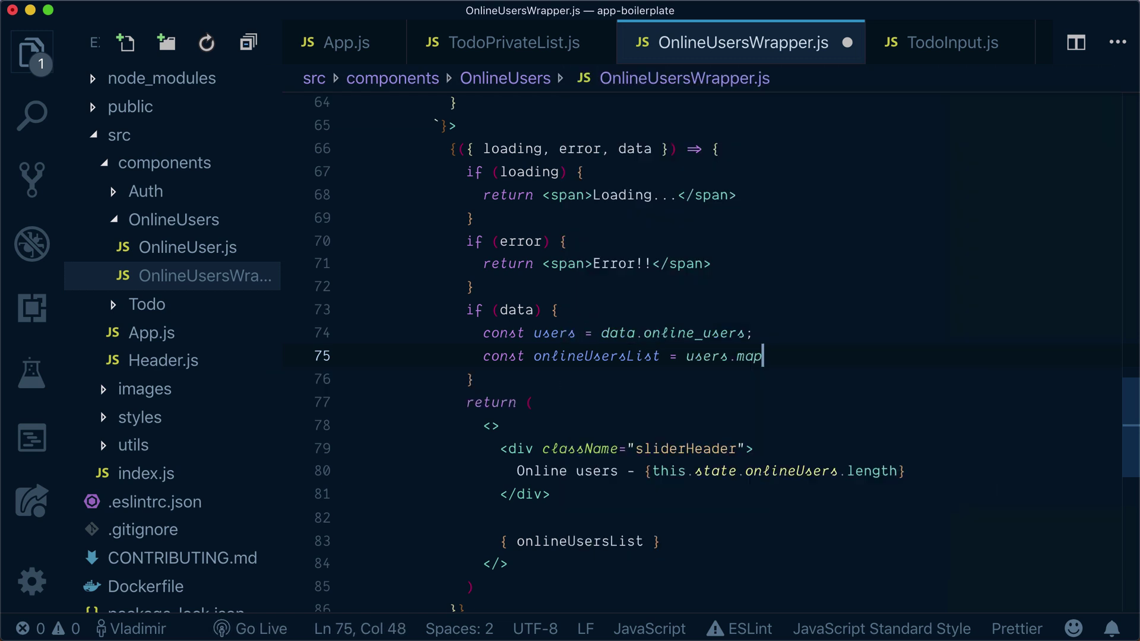
pyautogui.write('(')
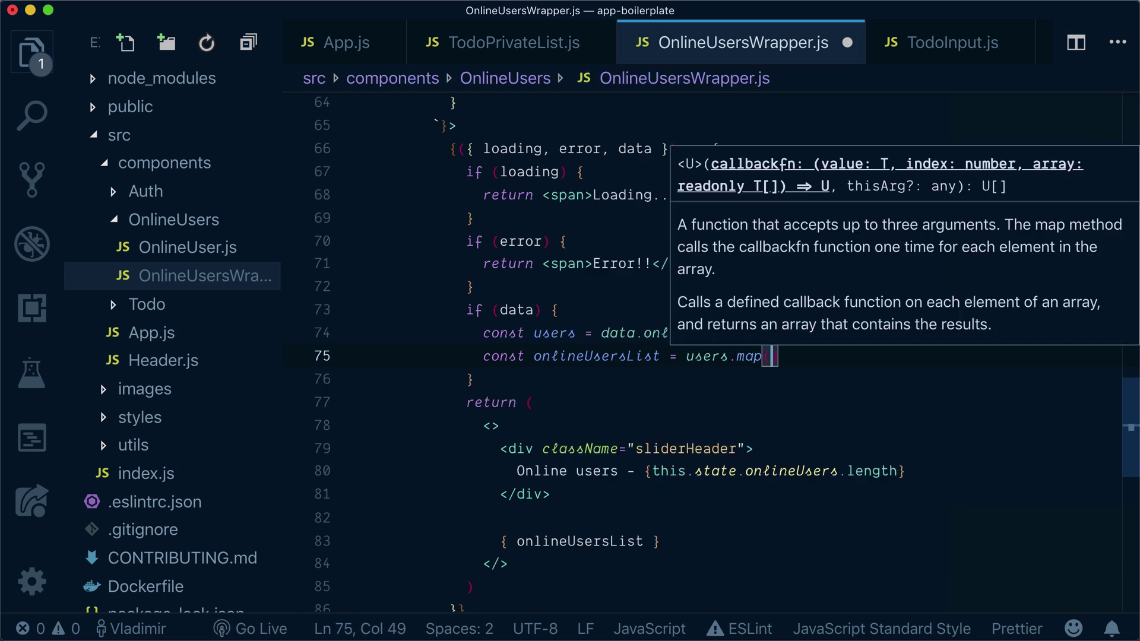
pyautogui.write('u')
pyautogui.press('BackSpace')
pyautogui.write('(u')
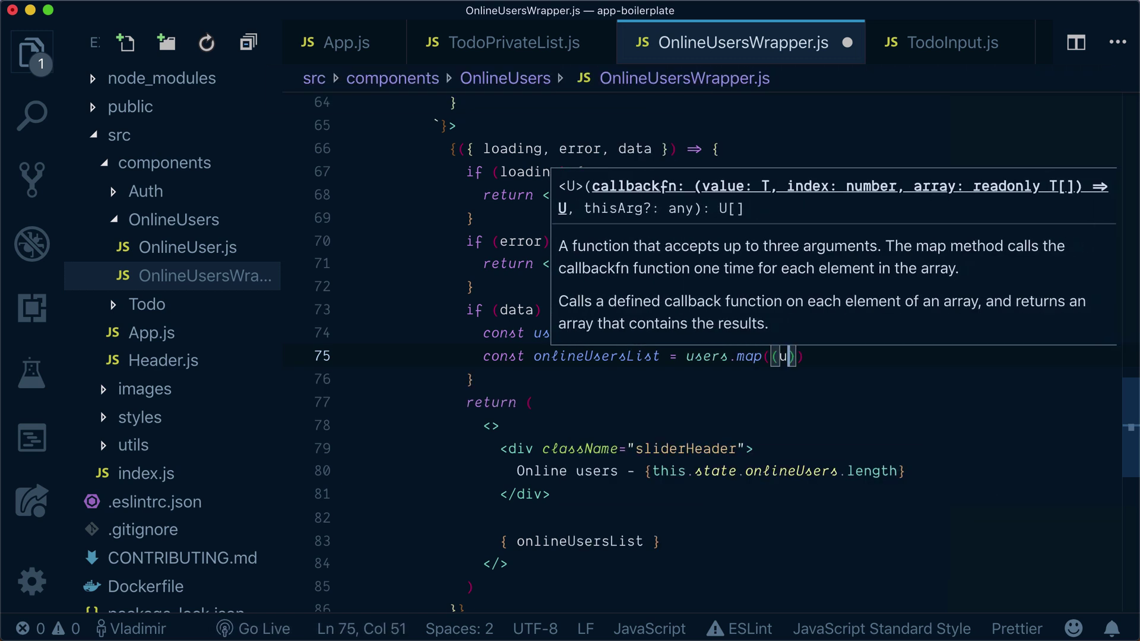
pyautogui.write(', inde')
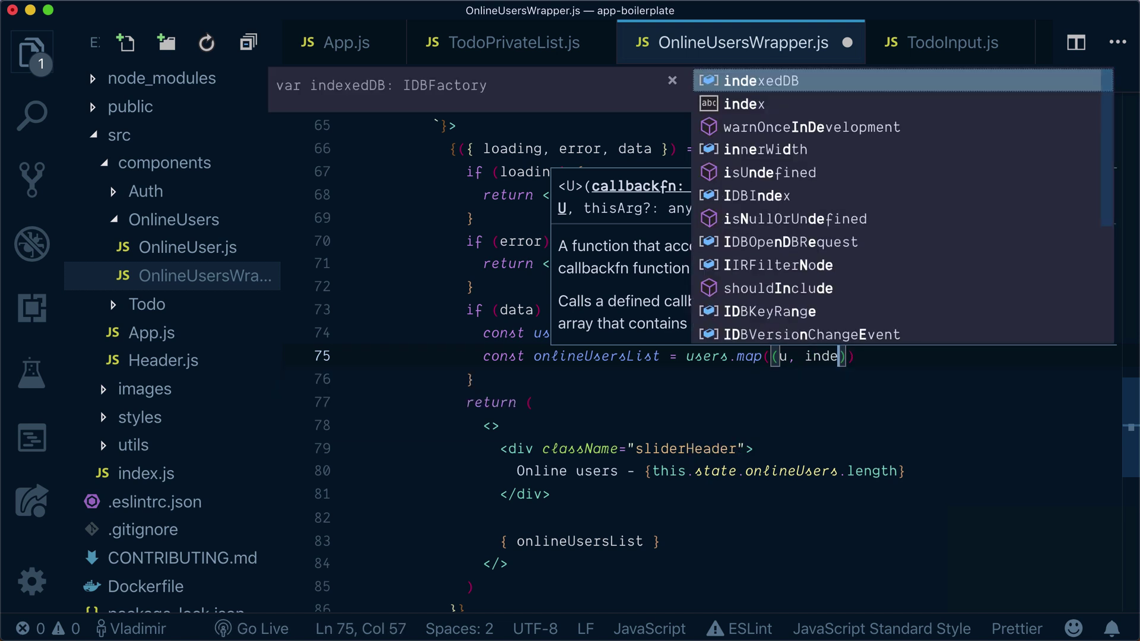
pyautogui.write('x')
pyautogui.write('=> ')
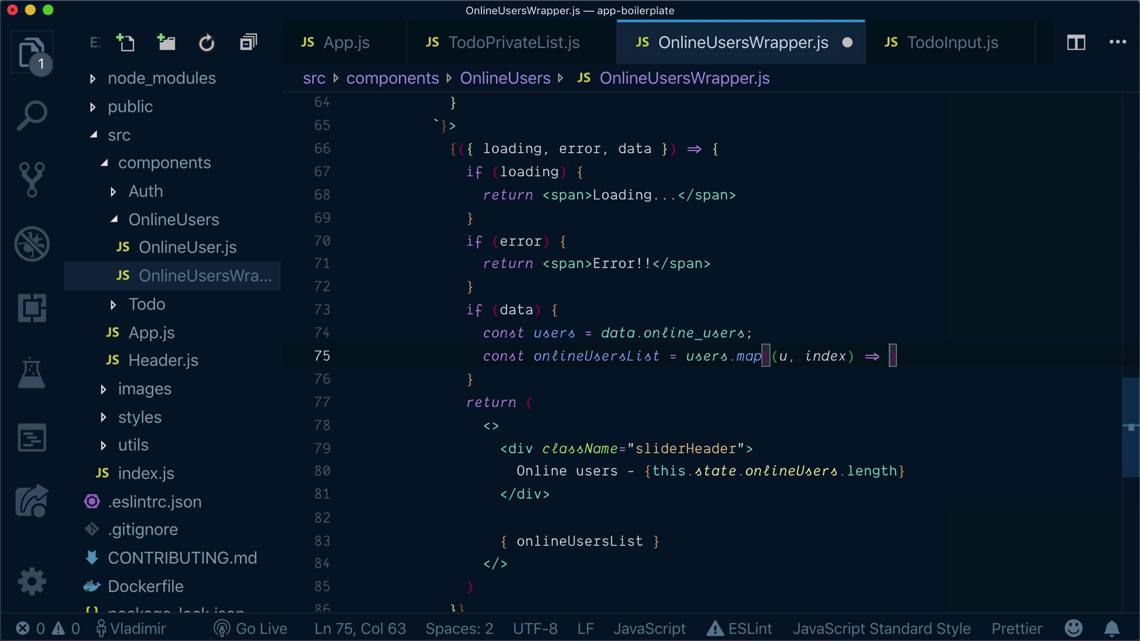
pyautogui.write('(')
pyautogui.press('Return')
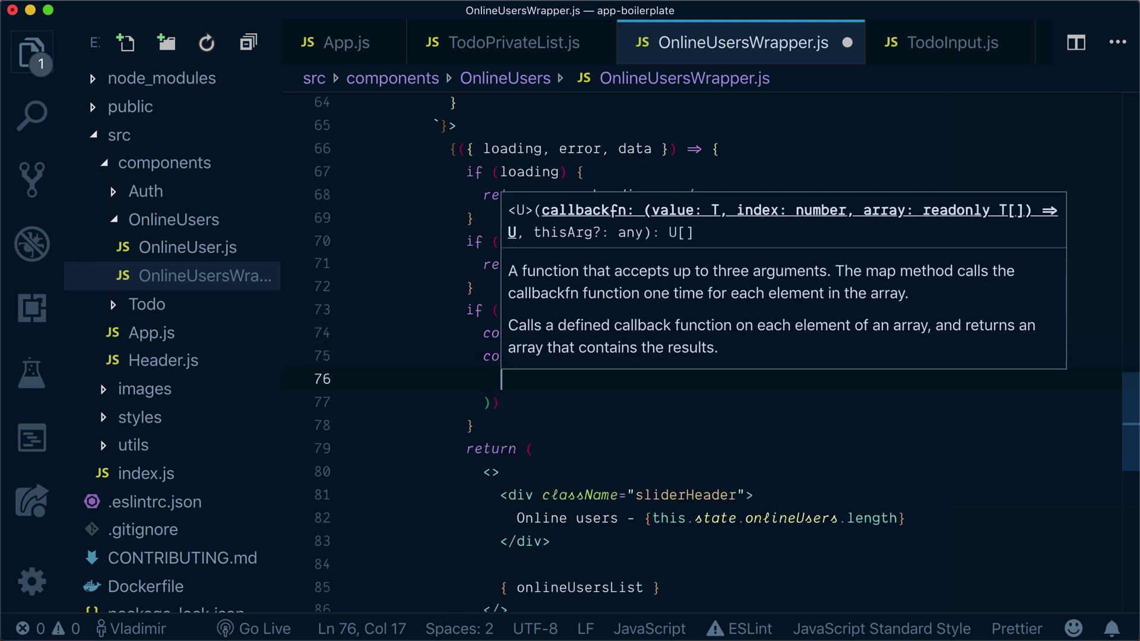
pyautogui.write('<On')
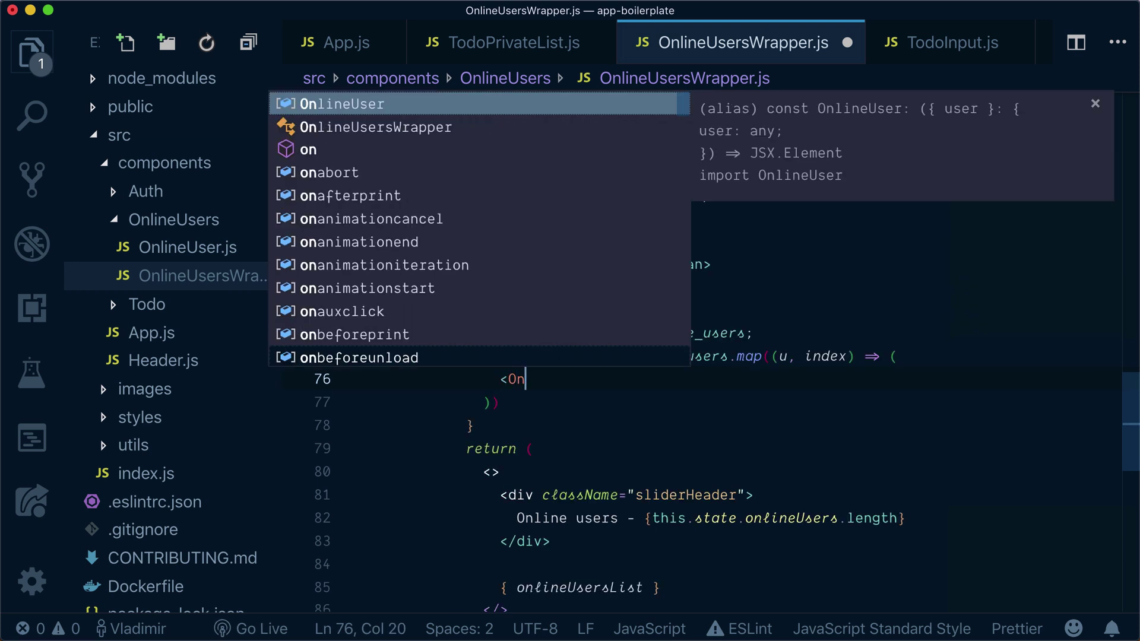
pyautogui.write('lineUse')
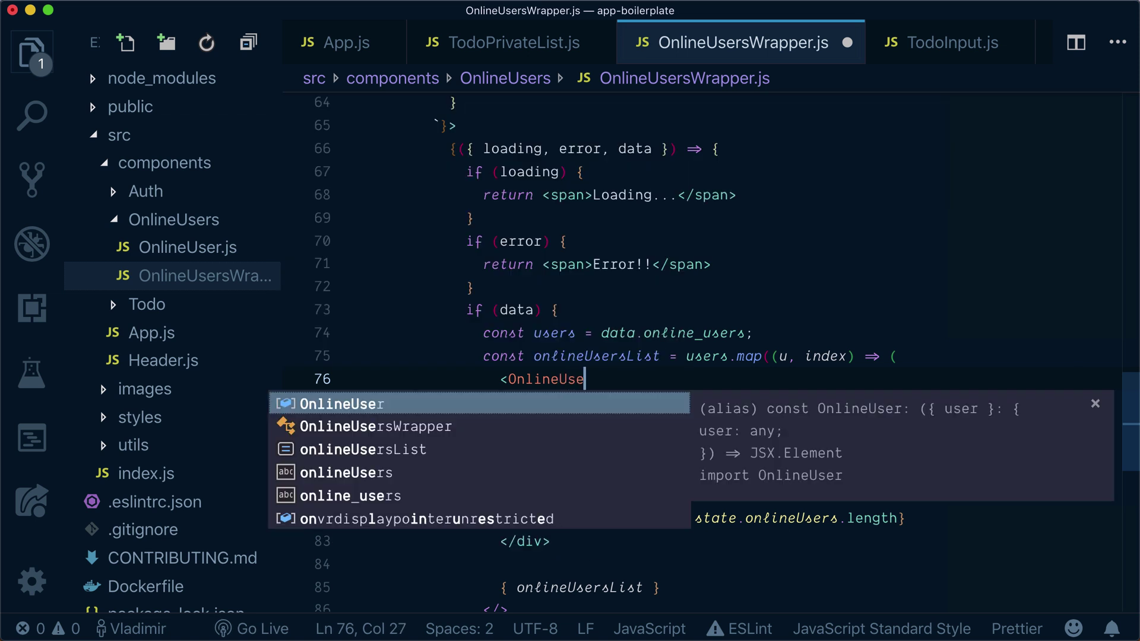
pyautogui.write('r ke')
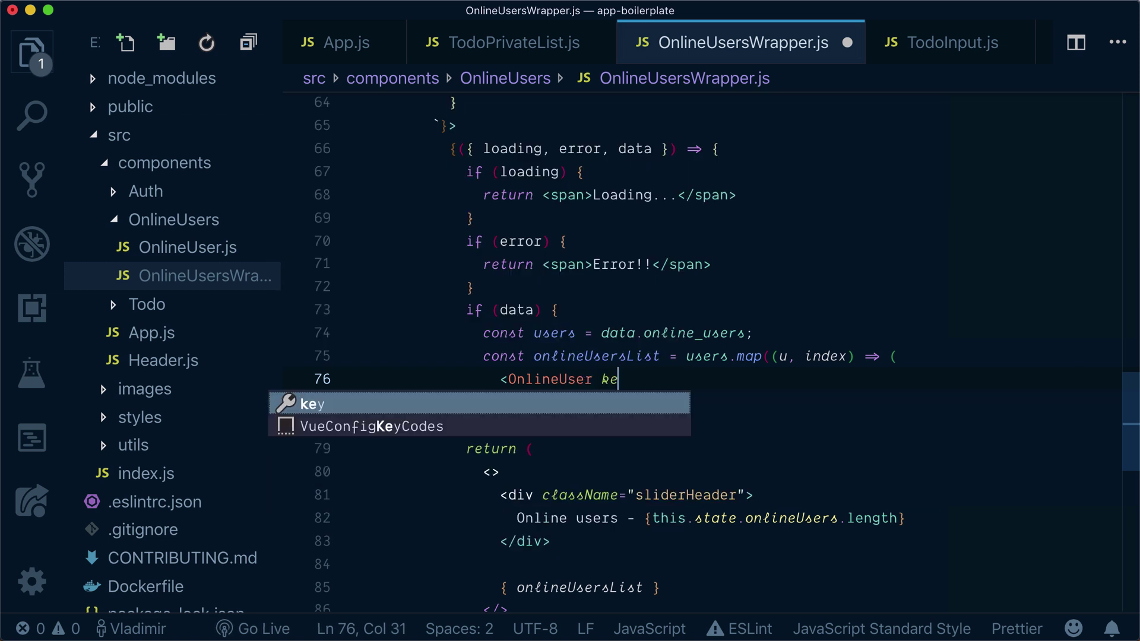
pyautogui.write('y={')
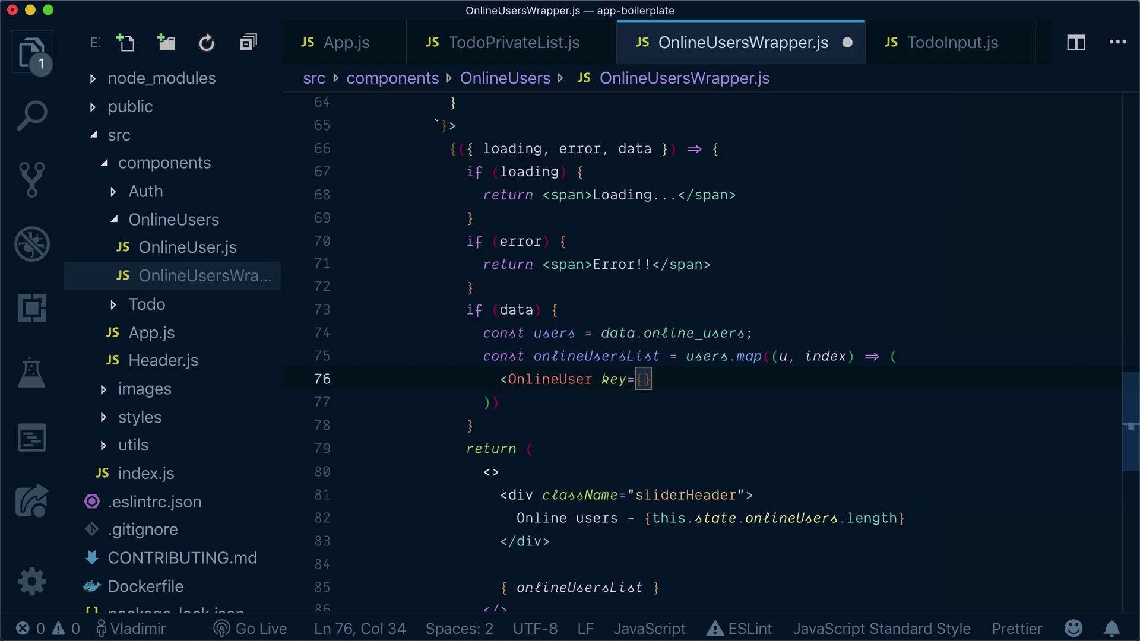
pyautogui.write('index')
pyautogui.press('Escape')
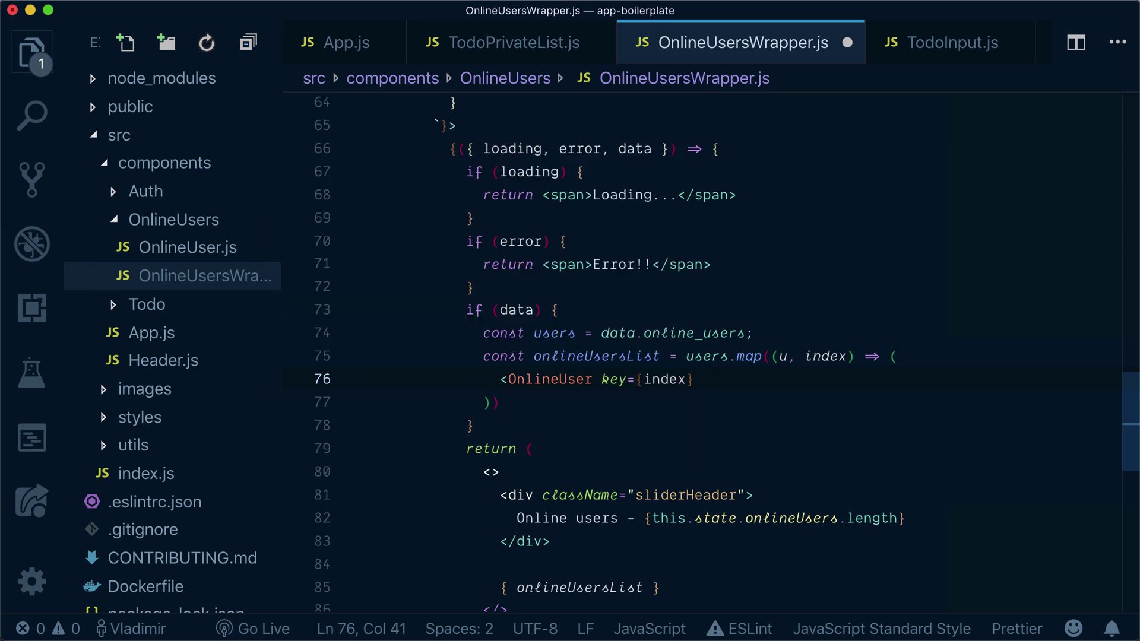
pyautogui.write('index=')
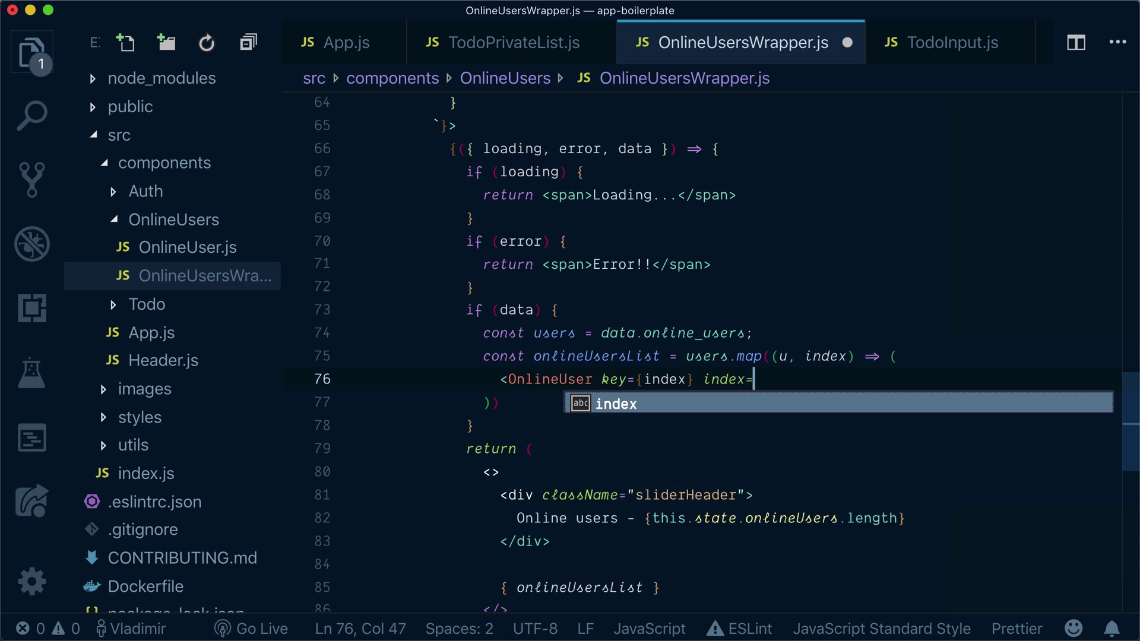
pyautogui.write('{index}')
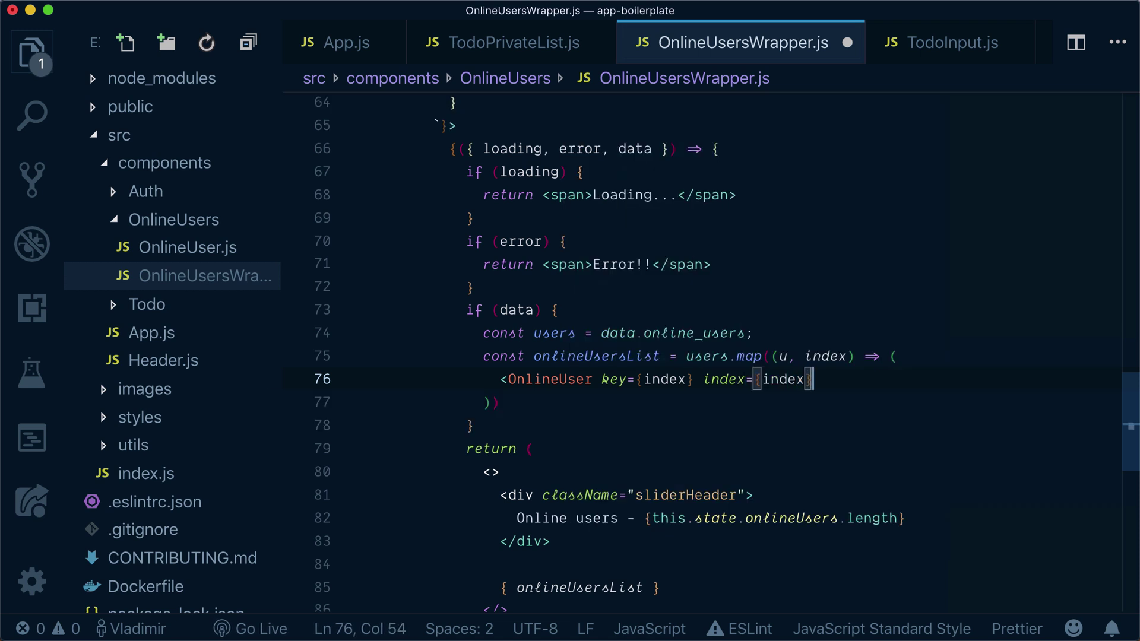
pyautogui.write(' u')
pyautogui.write('ser={')
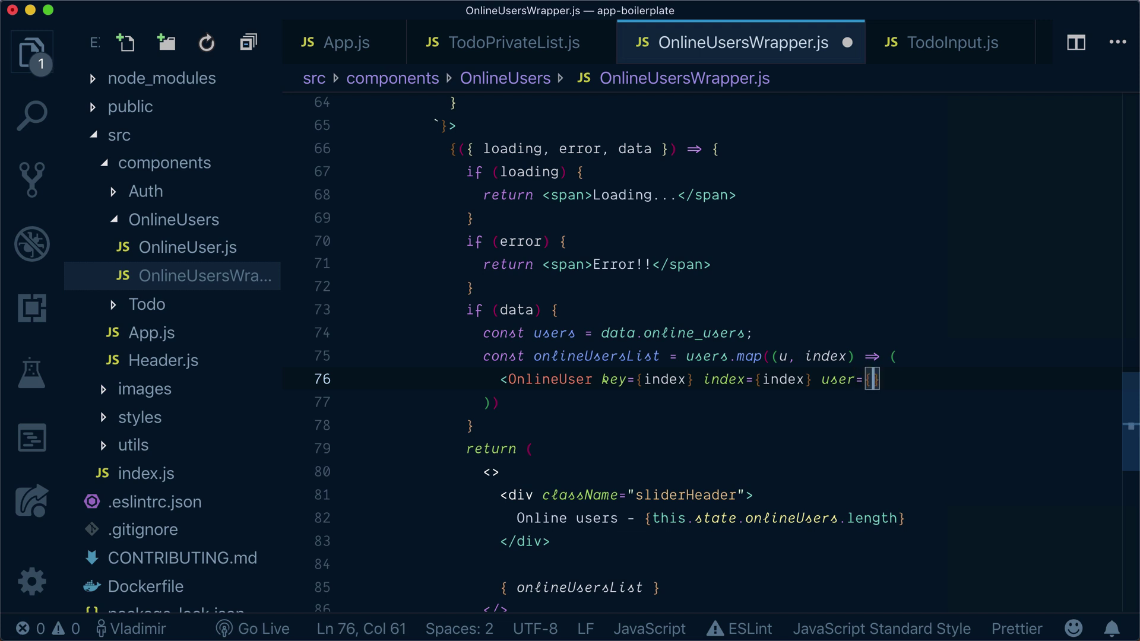
pyautogui.write('u.user')
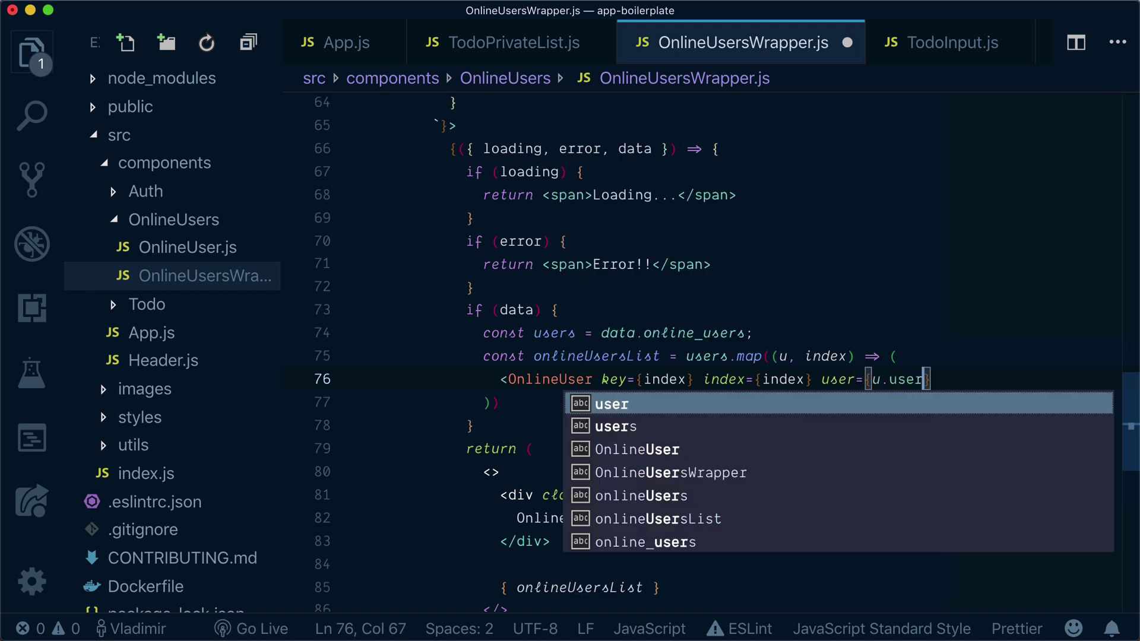
pyautogui.write('} />')
pyautogui.scroll(-2, 695, 410)
# Replace this.state.onlineUsers with users in the header count.
pyautogui.click(650, 477)
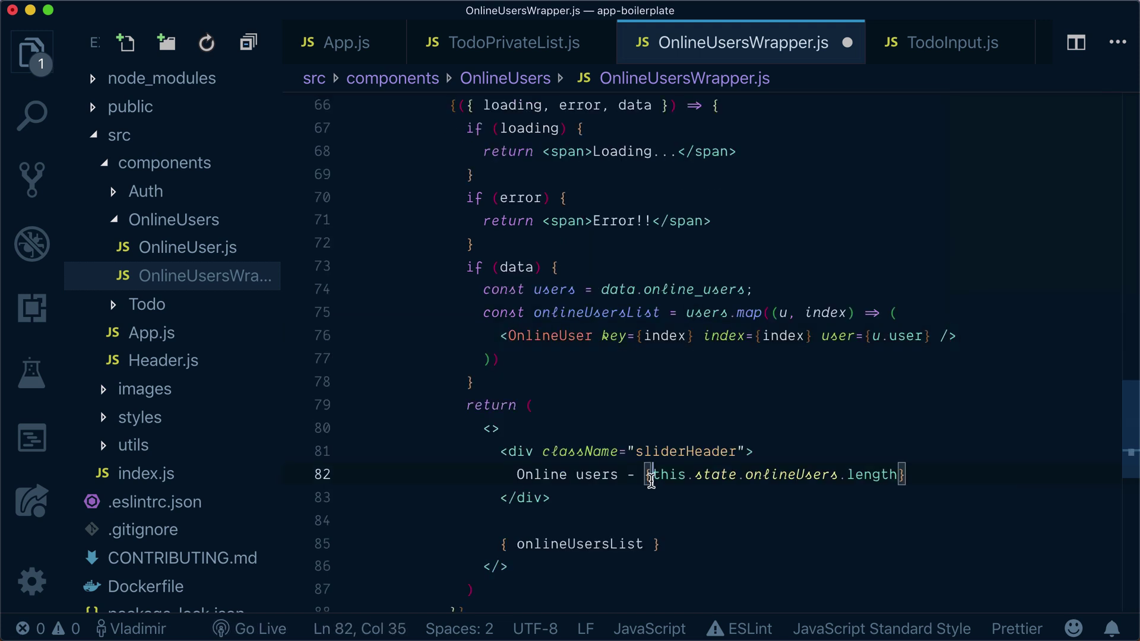
pyautogui.keyDown('shift'); pyautogui.click(838, 477); pyautogui.keyUp('shift')
pyautogui.write('user')
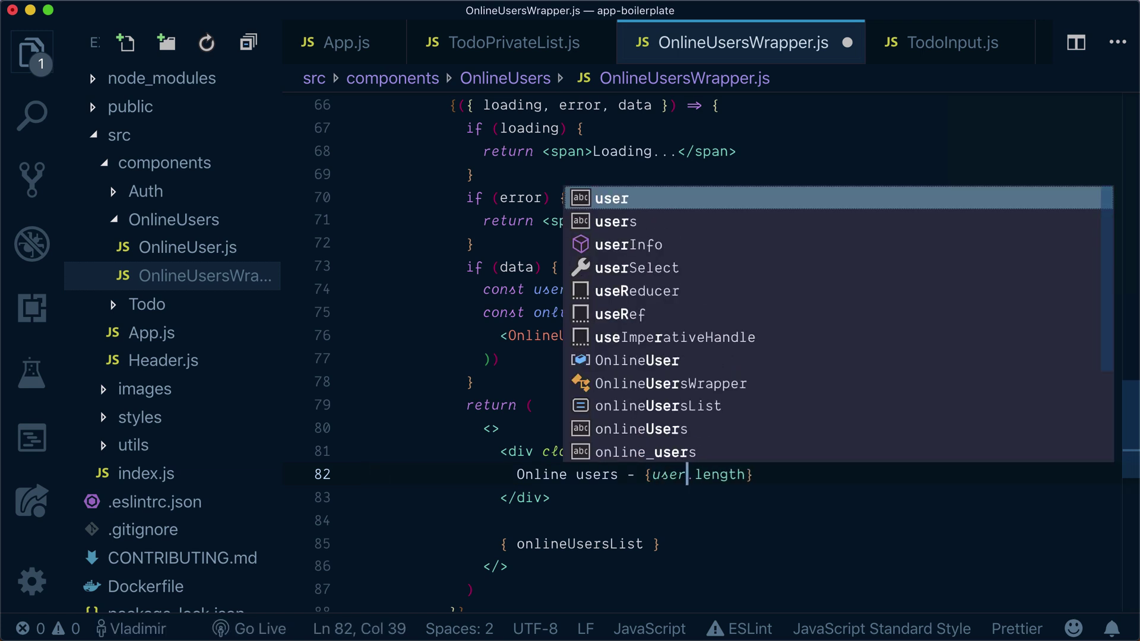
pyautogui.write('s')
pyautogui.click(875, 524)
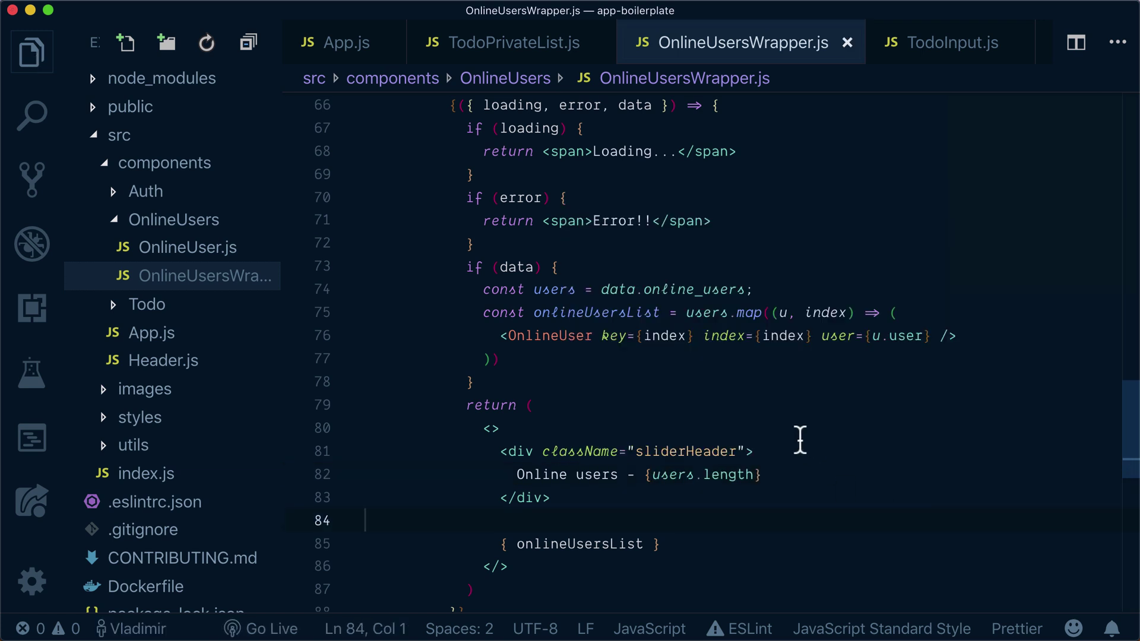
pyautogui.scroll(-2, 799, 440)
# Move the return block inside if (data) after the map and save the file.
pyautogui.moveTo(466, 348); pyautogui.dragTo(522, 542)
pyautogui.press('super+c')
pyautogui.press('BackSpace')
pyautogui.hotkey('shift', 'Home')
pyautogui.press('BackSpace')
pyautogui.press('BackSpace')
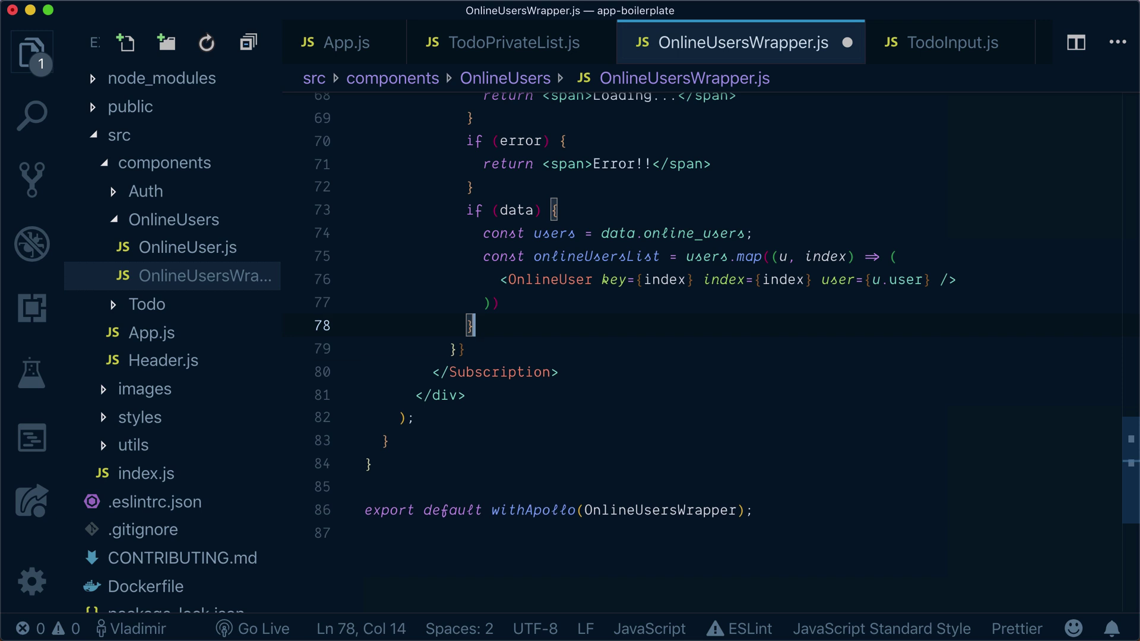
pyautogui.click(503, 303)
pyautogui.press('super+v')
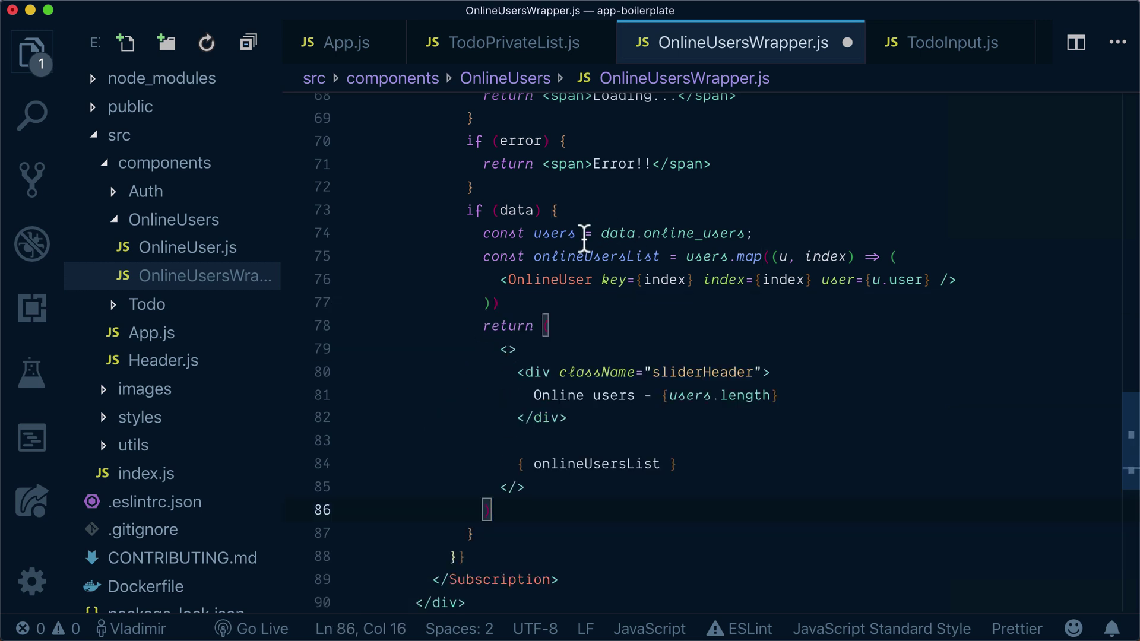
pyautogui.press('super+s')
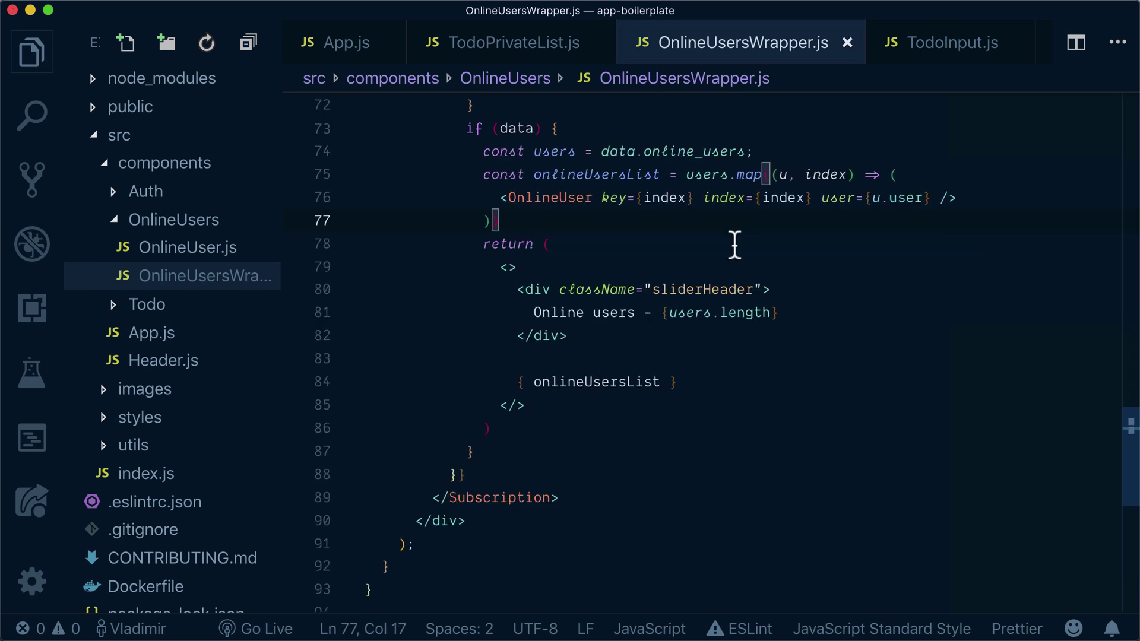
# Switch to the desktop running the todo app in Chrome.
pyautogui.hotkey('ctrl', 'Up')
pyautogui.click(642, 67)
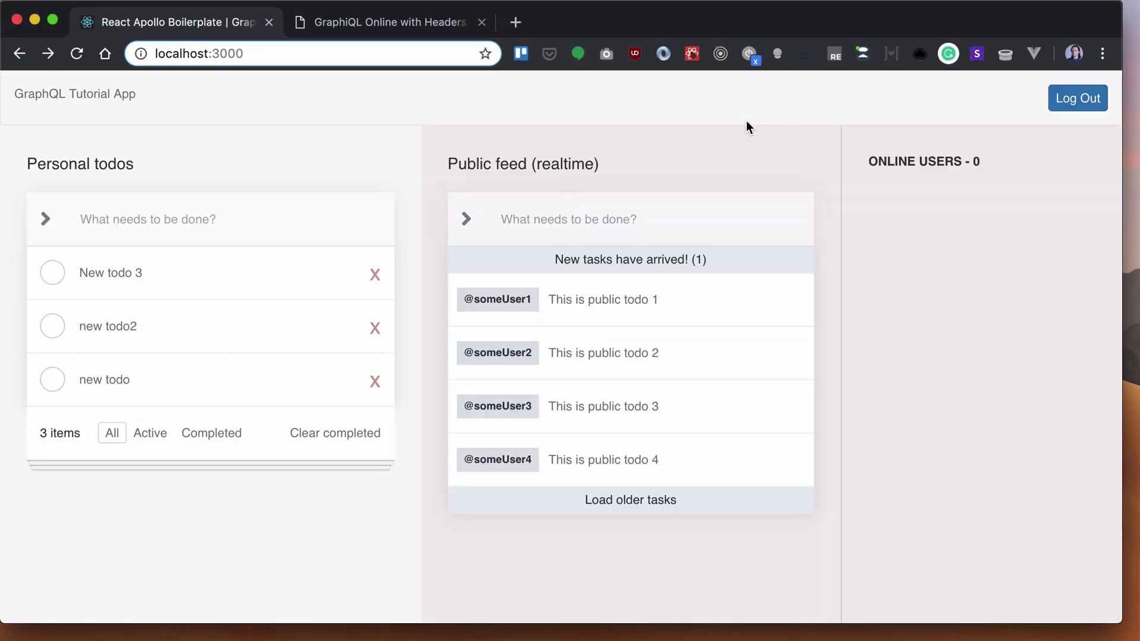
pyautogui.scroll(-1, 611, 186)
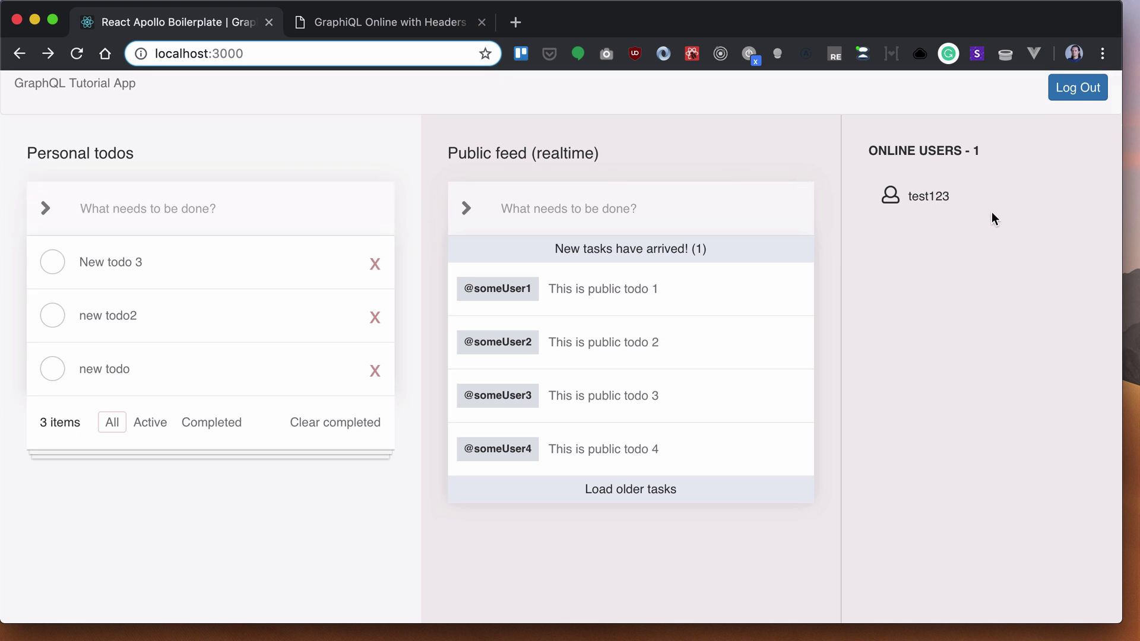